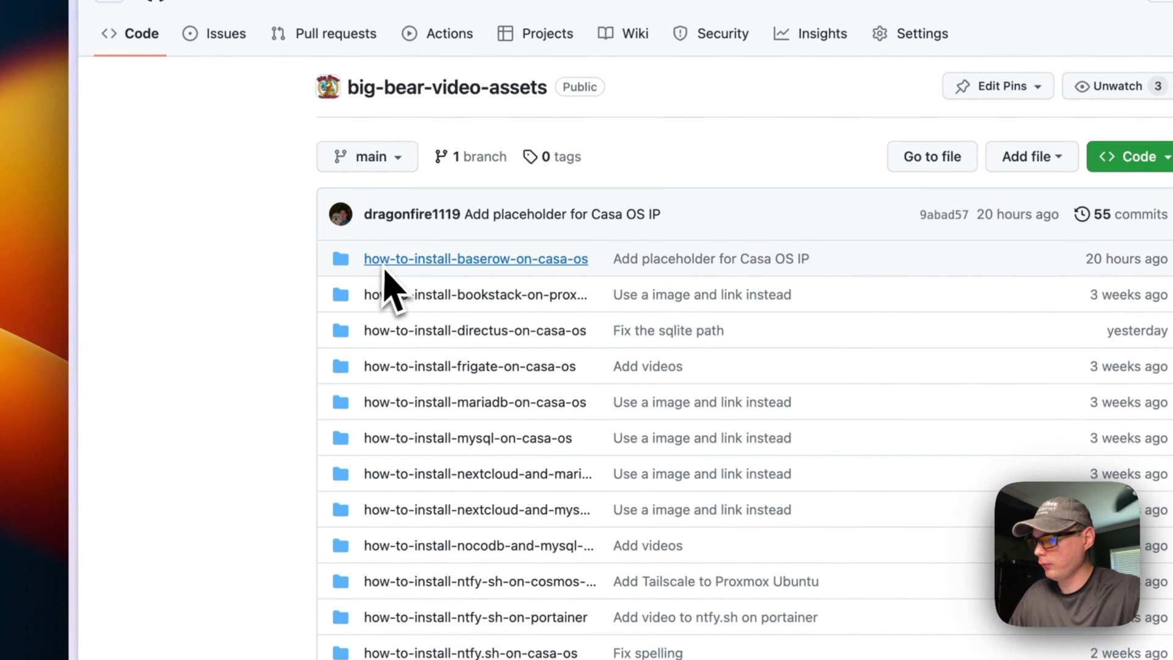
Step: Open docker-compose-baserow.yml in the how-to-install-baserow-on-casa-os folder and highlight its version and services keys
left_click(441, 263)
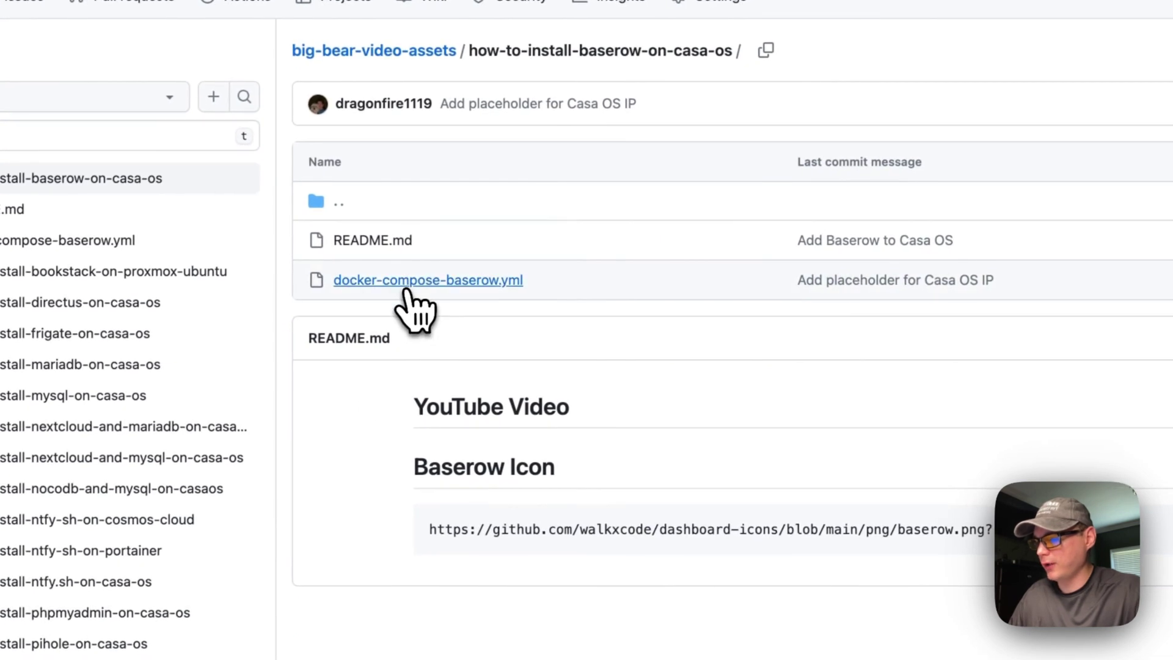
left_click(404, 287)
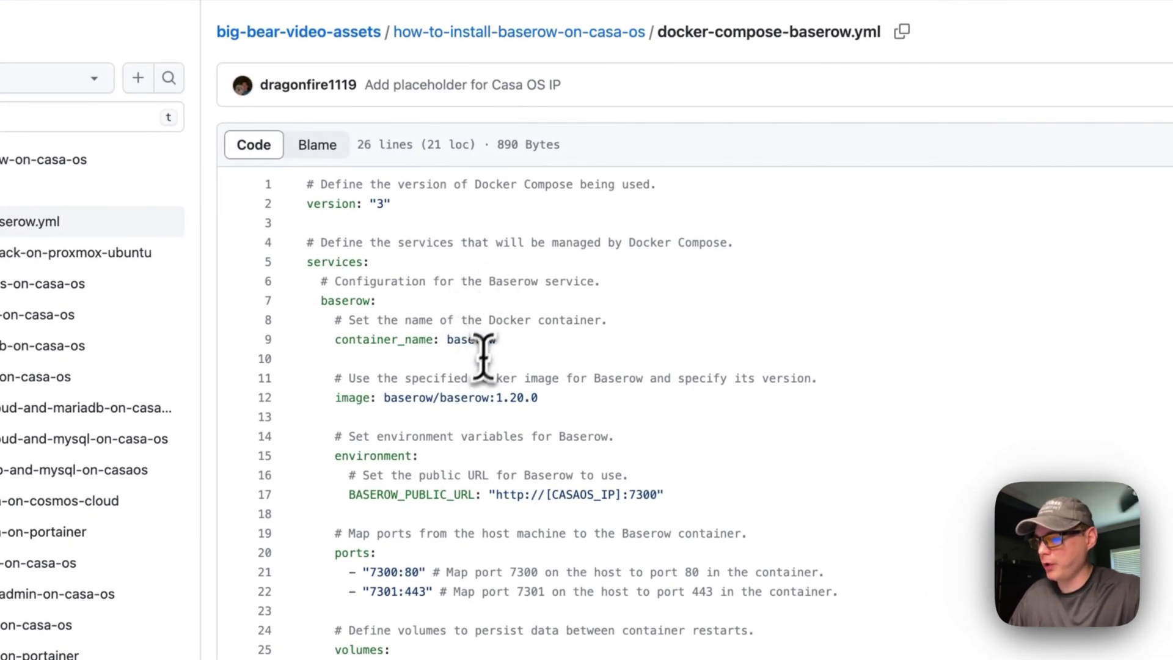
left_click_drag(306, 186, 392, 204)
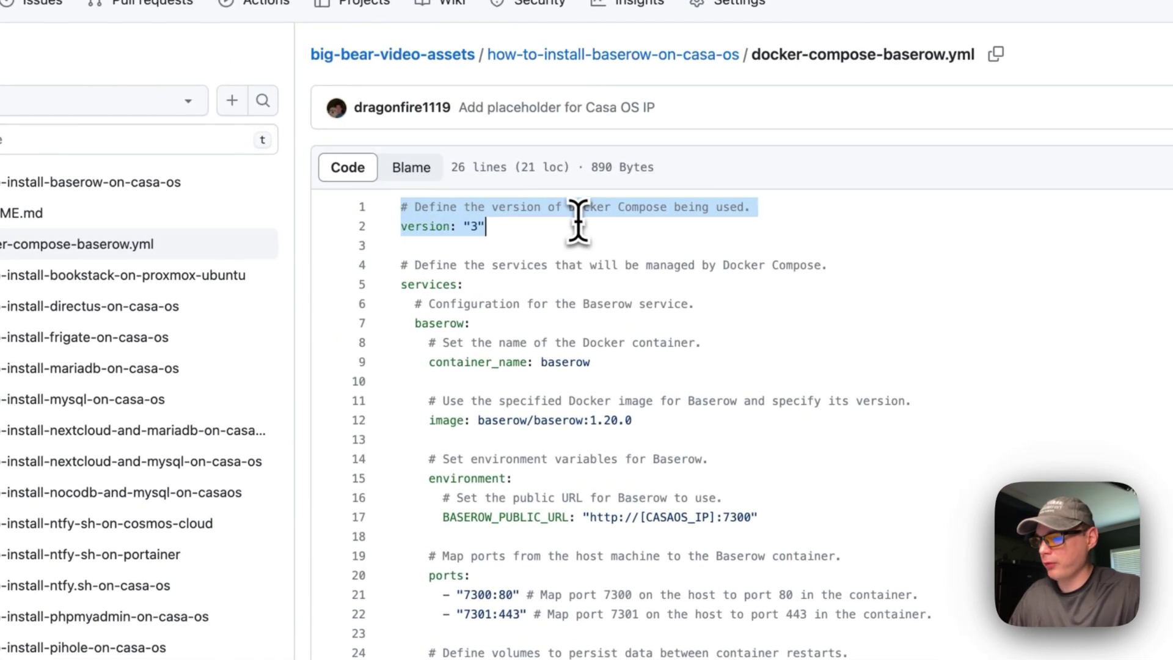
double_click(431, 227)
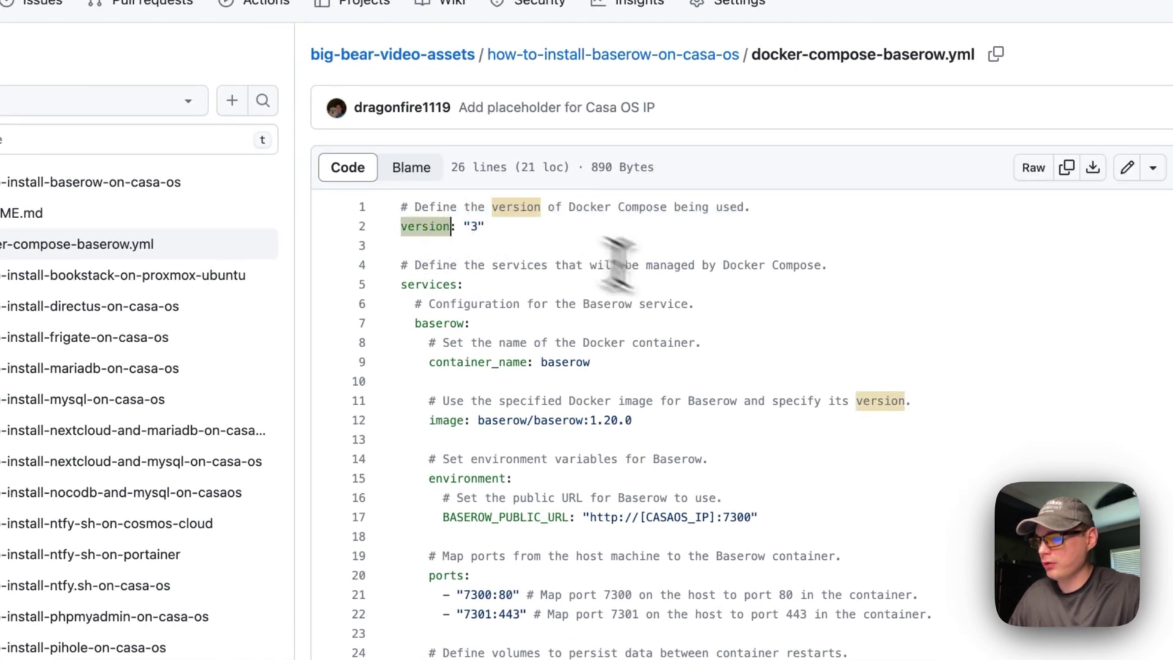
left_click(531, 284)
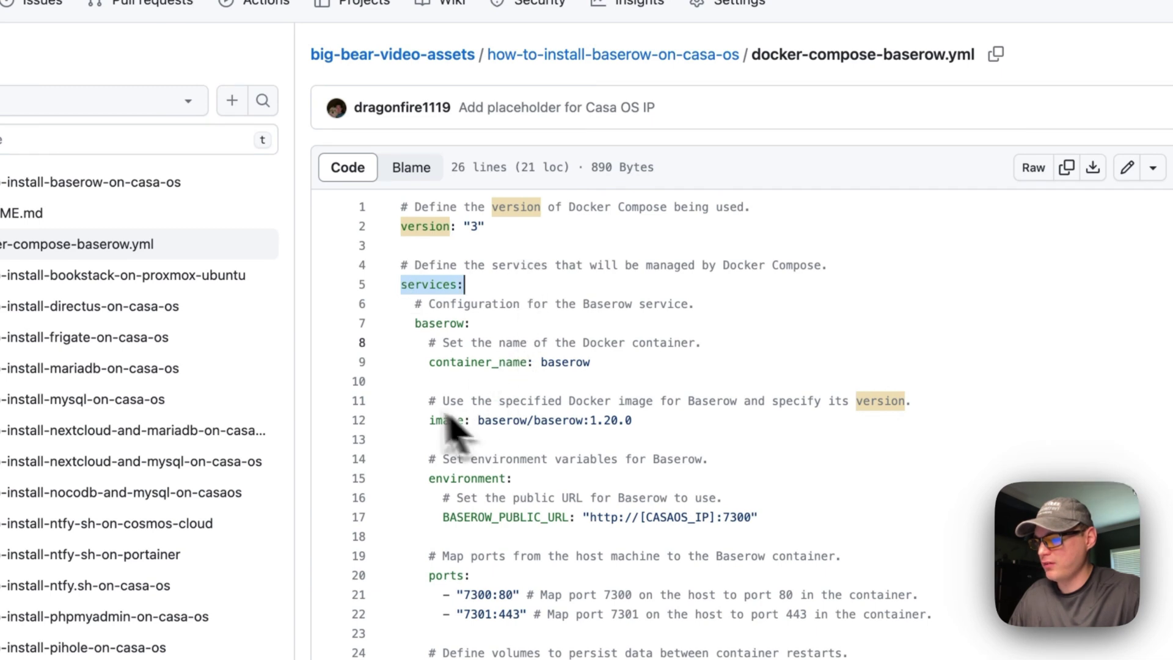
double_click(418, 324)
double_click(422, 284)
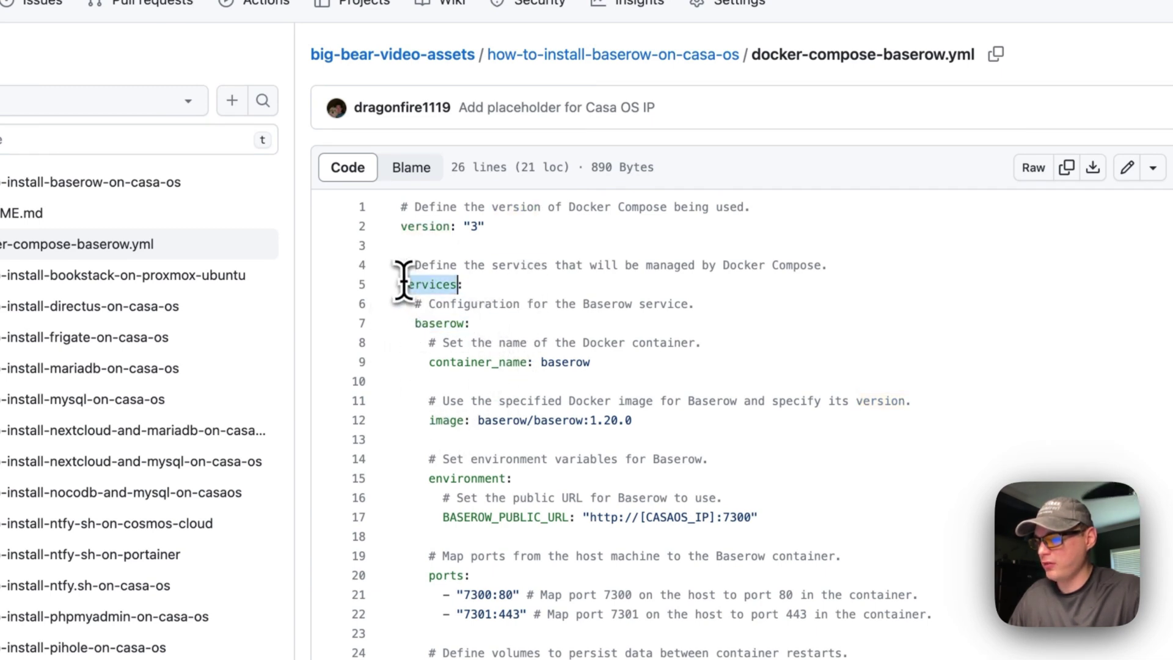
Step: Walk through the baserow service name, container_name and the baserow/baserow:1.20.0 image line
left_click_drag(422, 324, 471, 324)
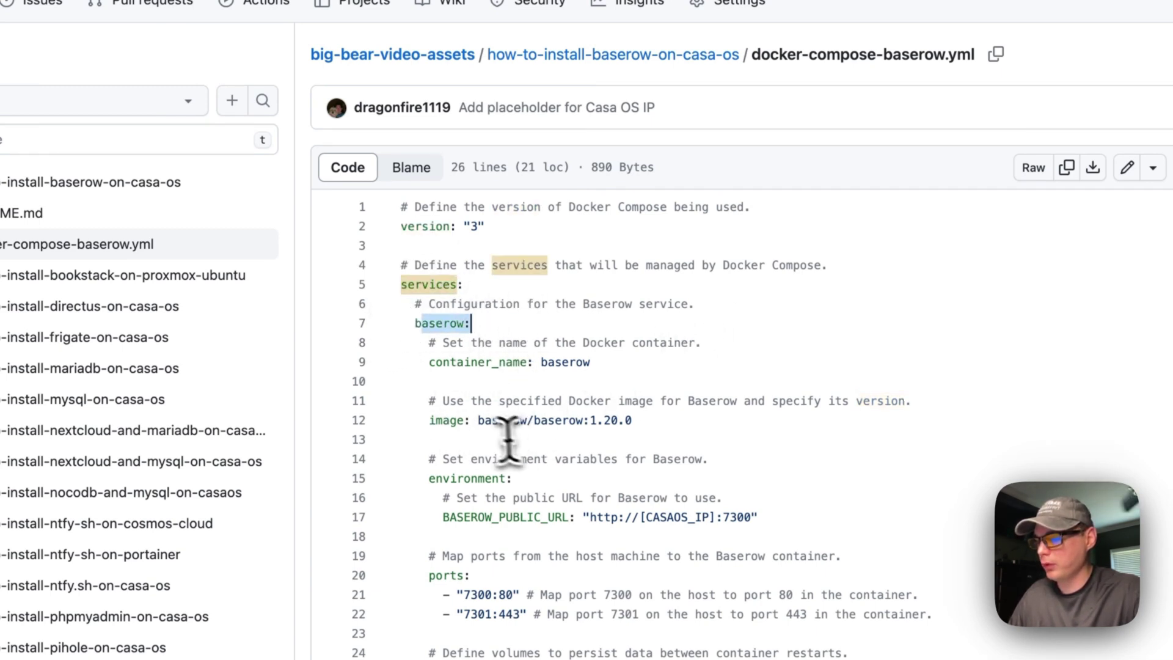
left_click_drag(433, 362, 605, 366)
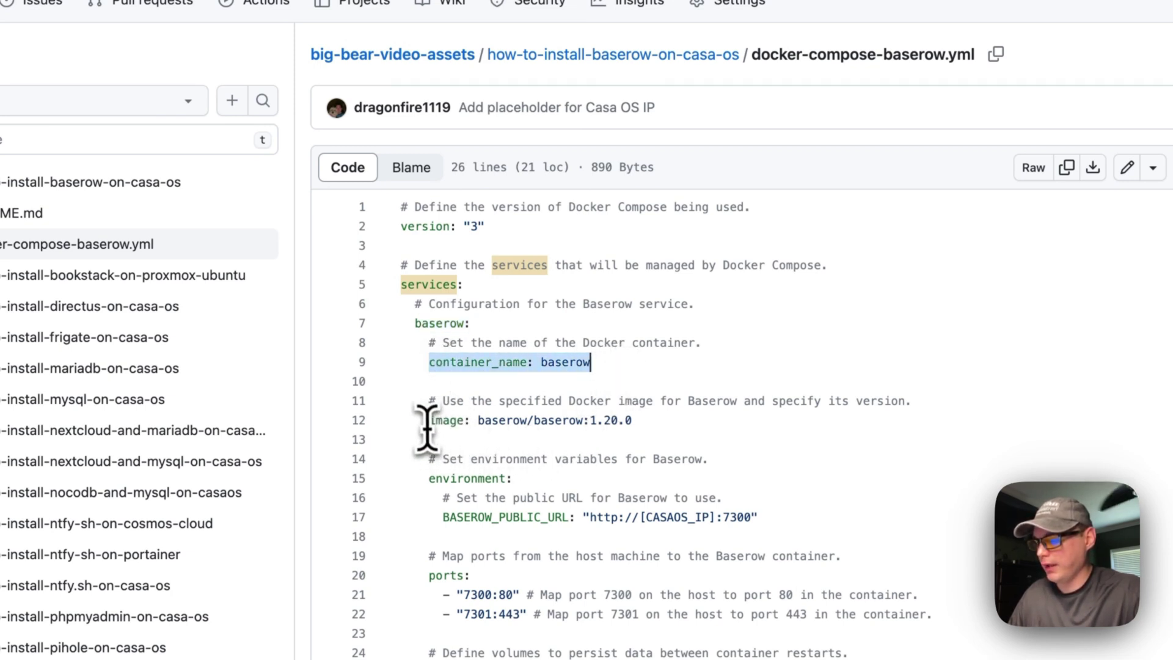
left_click_drag(429, 421, 524, 420)
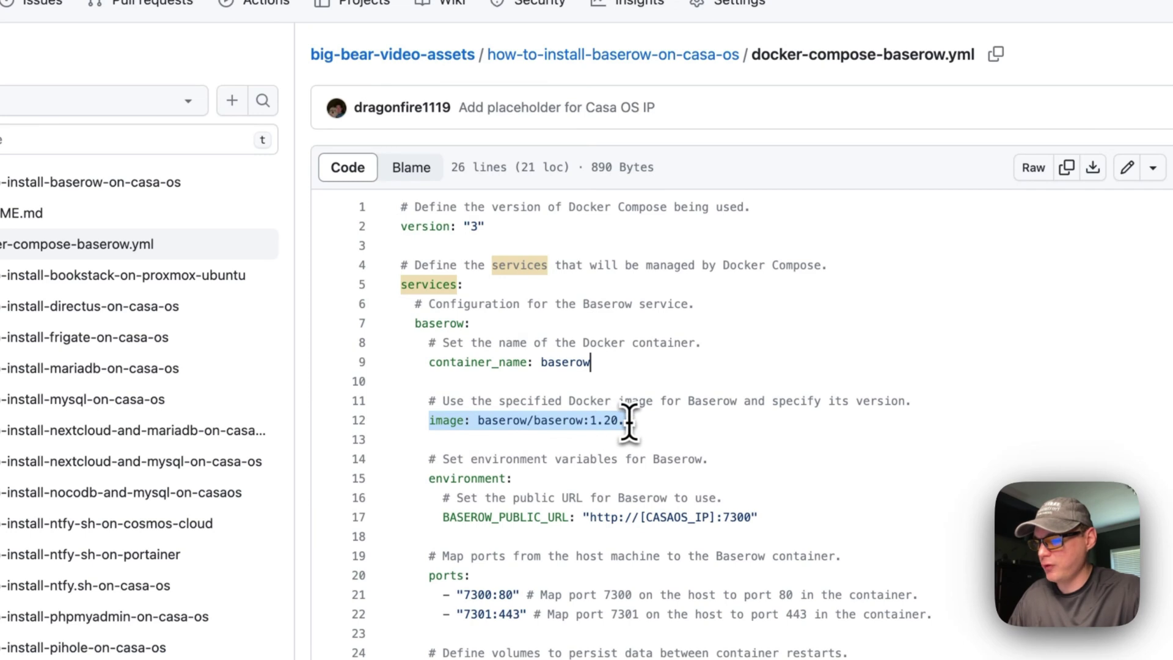
left_click_drag(629, 421, 633, 420)
double_click(480, 420)
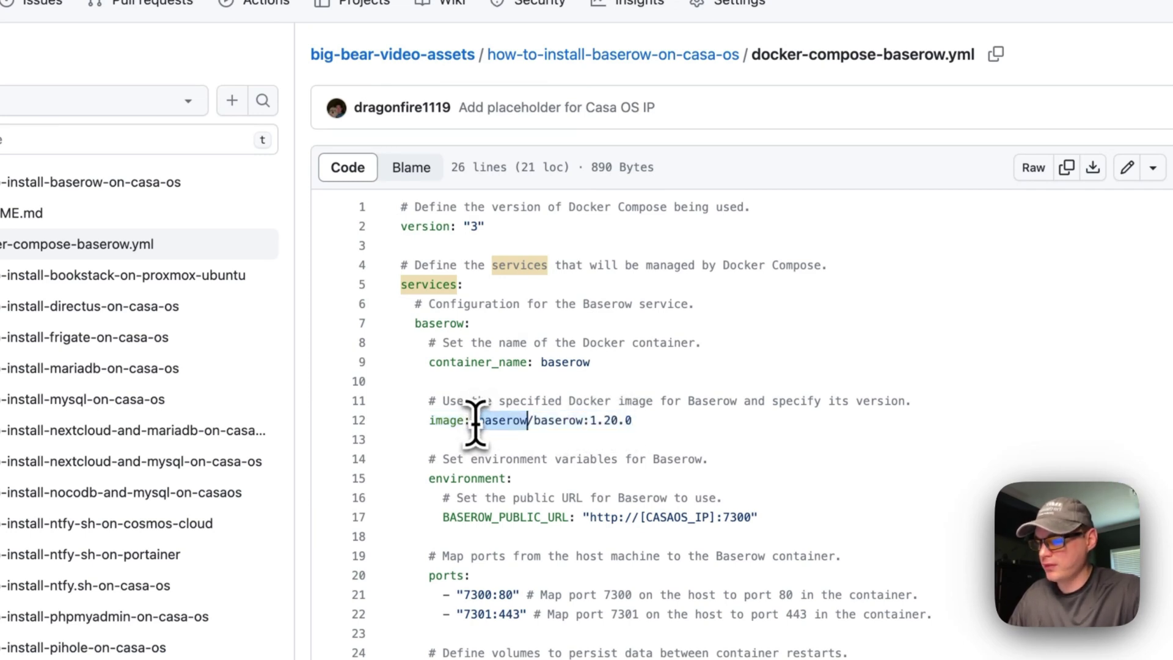
left_click_drag(589, 420, 649, 422)
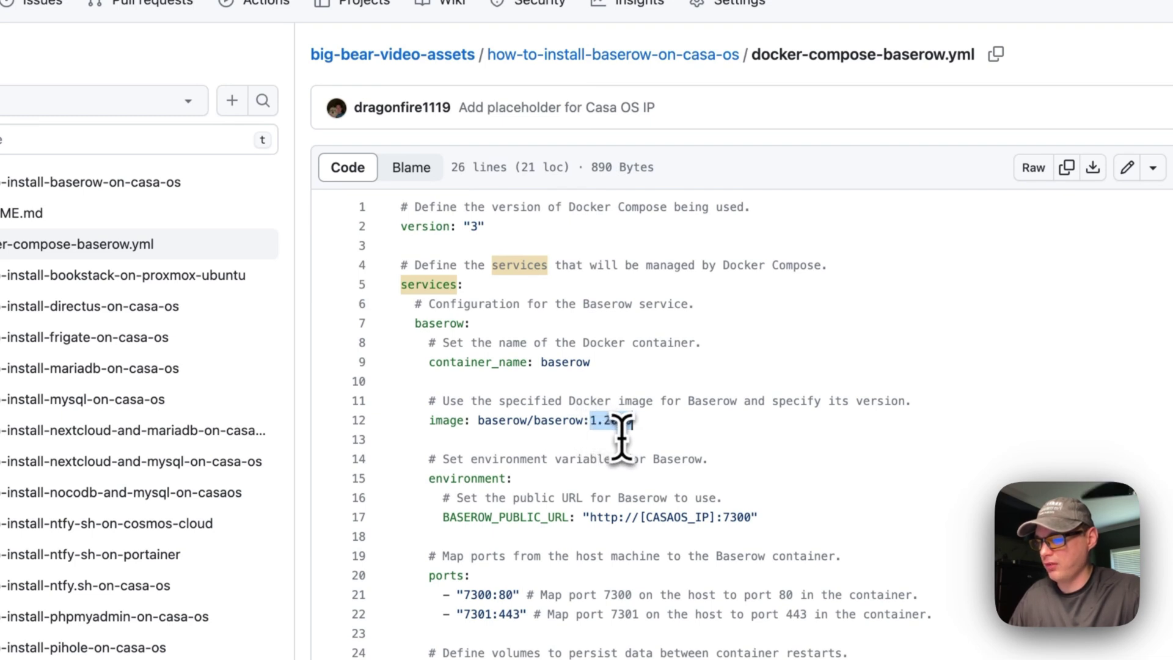
scroll(611, 422, "down", 2)
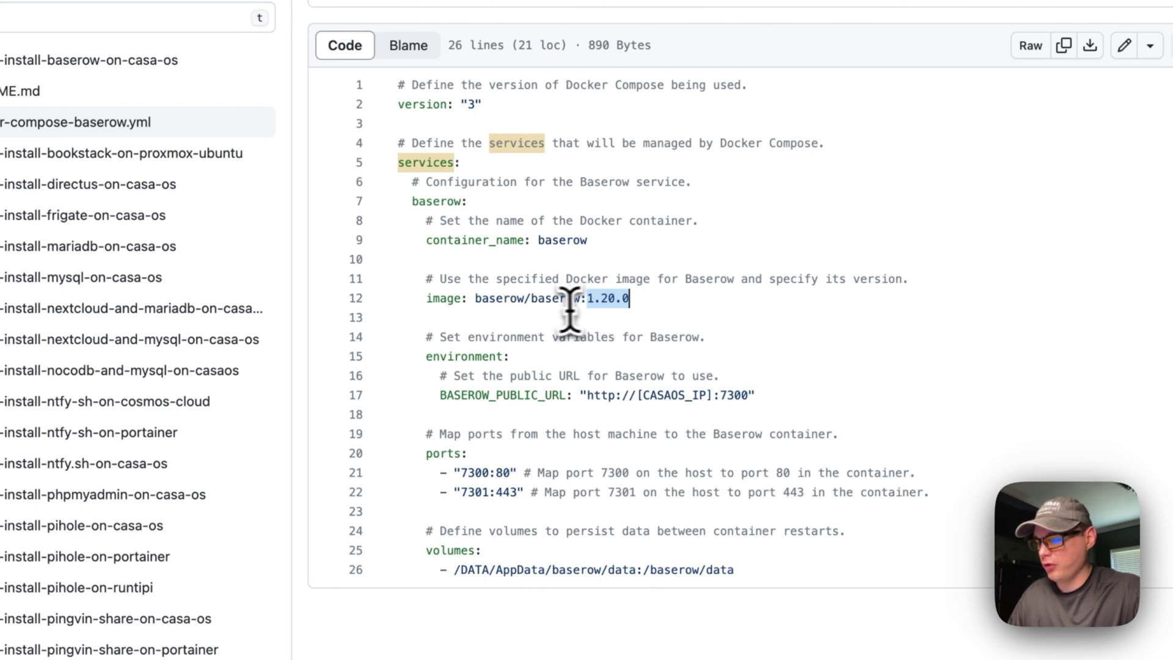
double_click(519, 299)
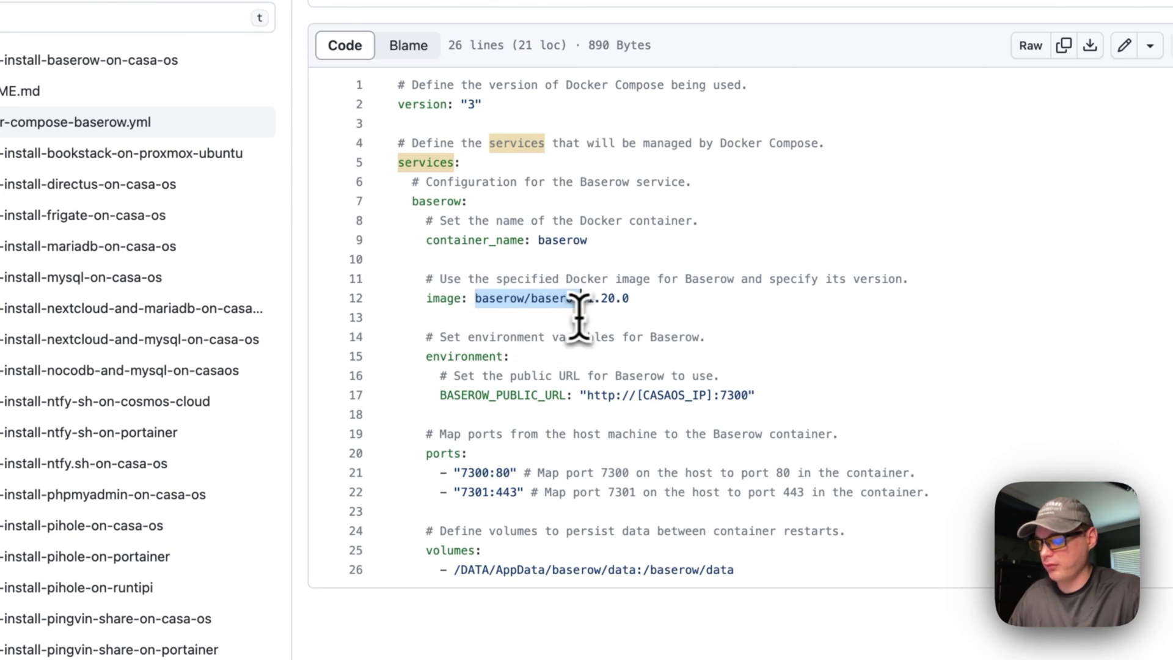
scroll(578, 343, "down", 2)
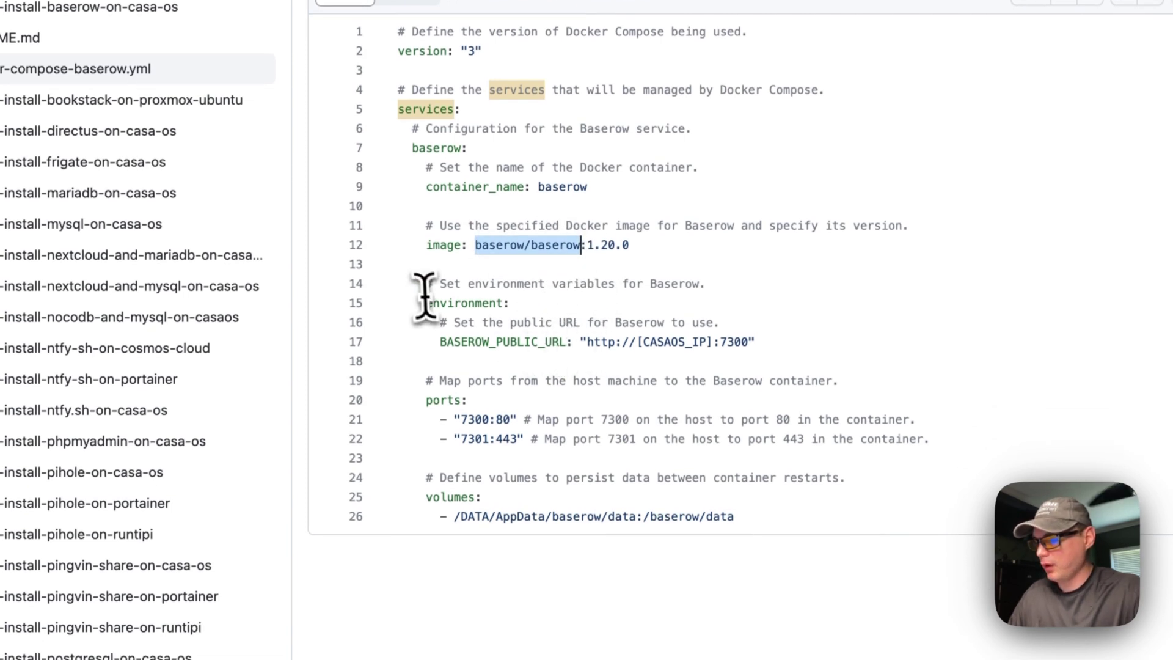
left_click_drag(385, 306, 760, 332)
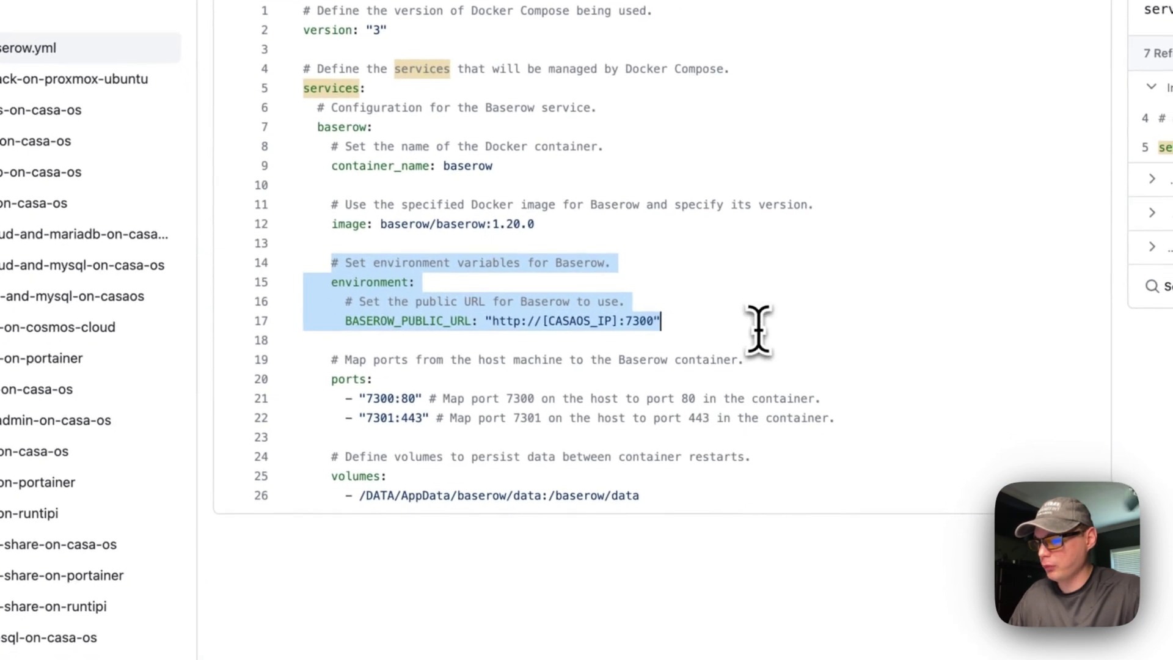
double_click(440, 333)
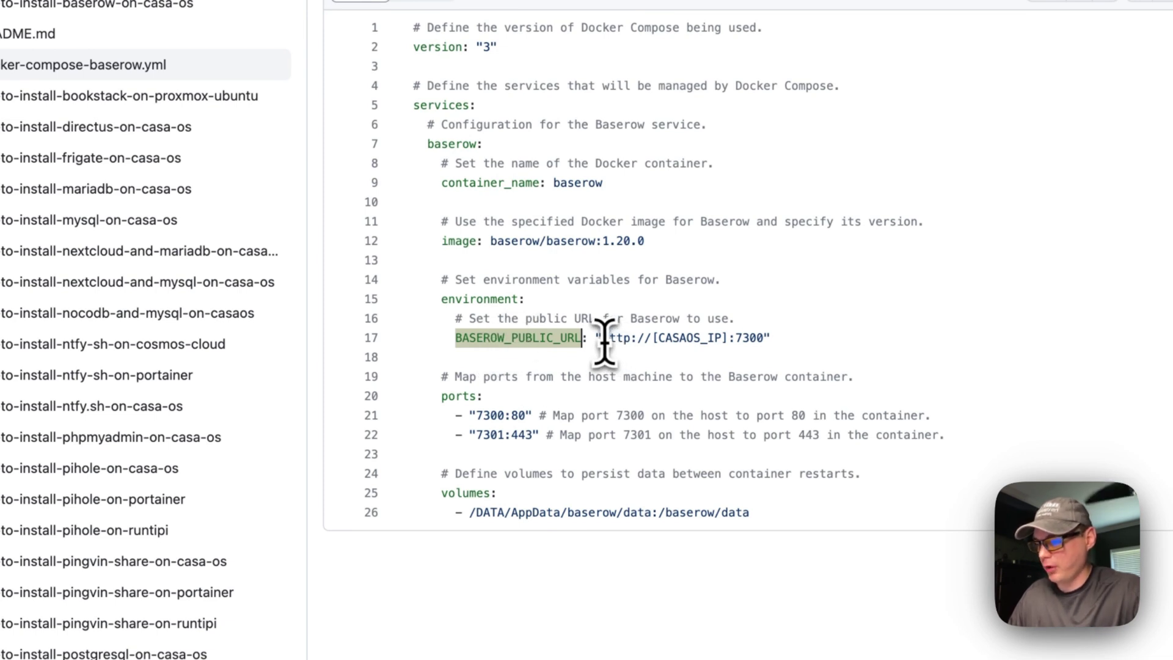
left_click_drag(605, 339, 768, 340)
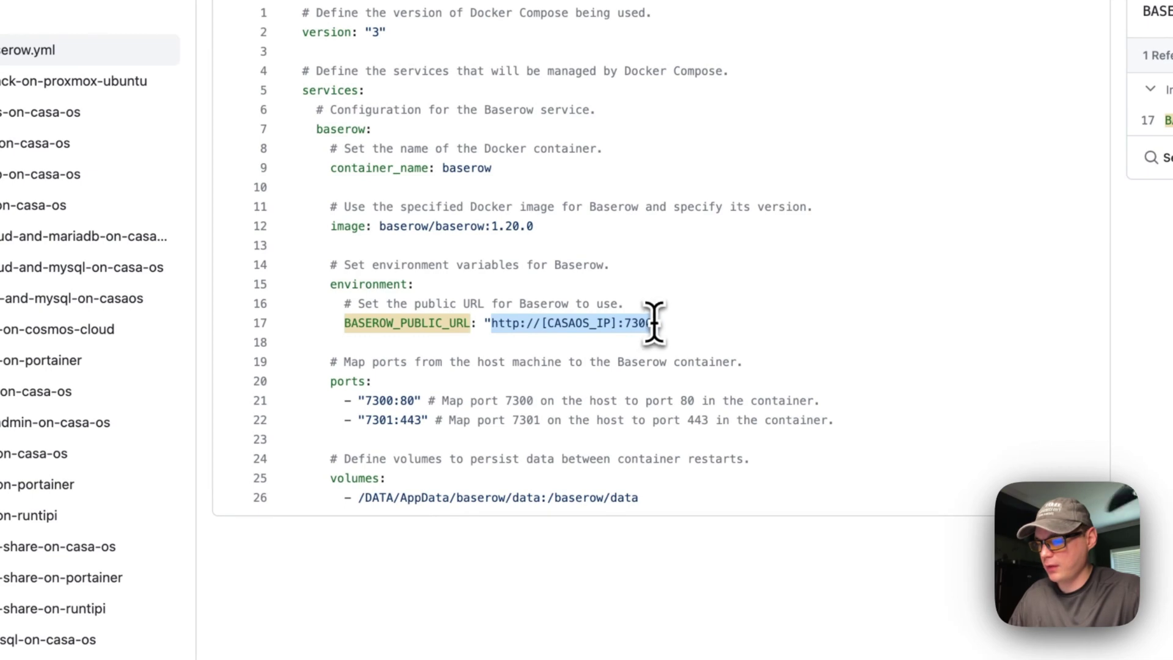
key("Right")
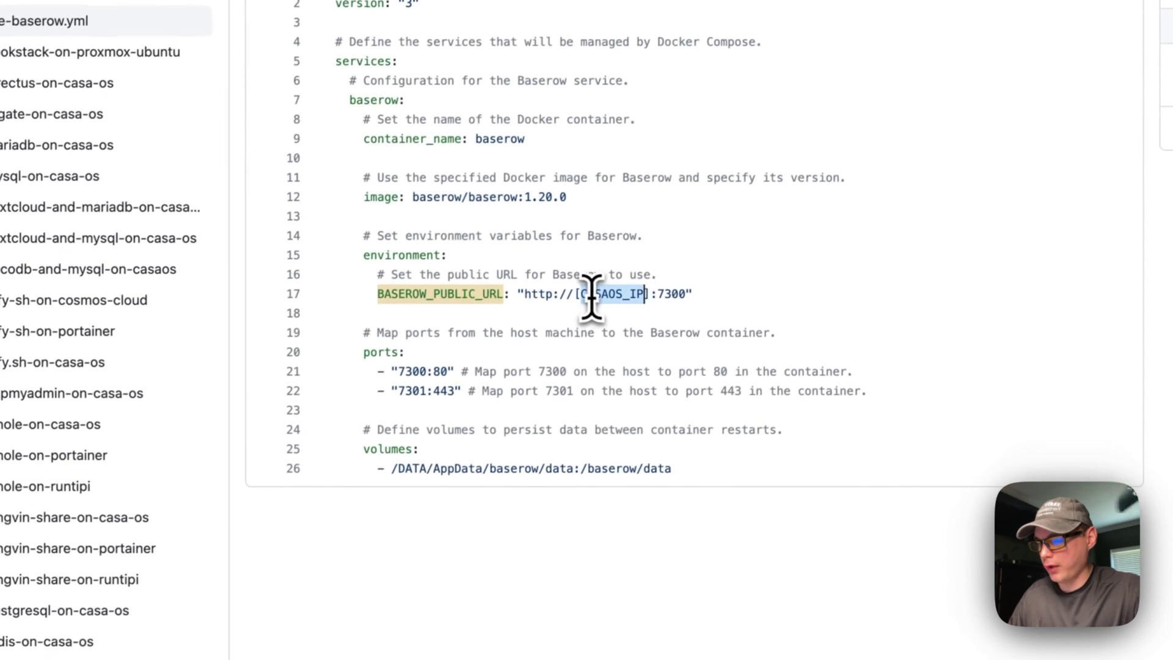
double_click(671, 293)
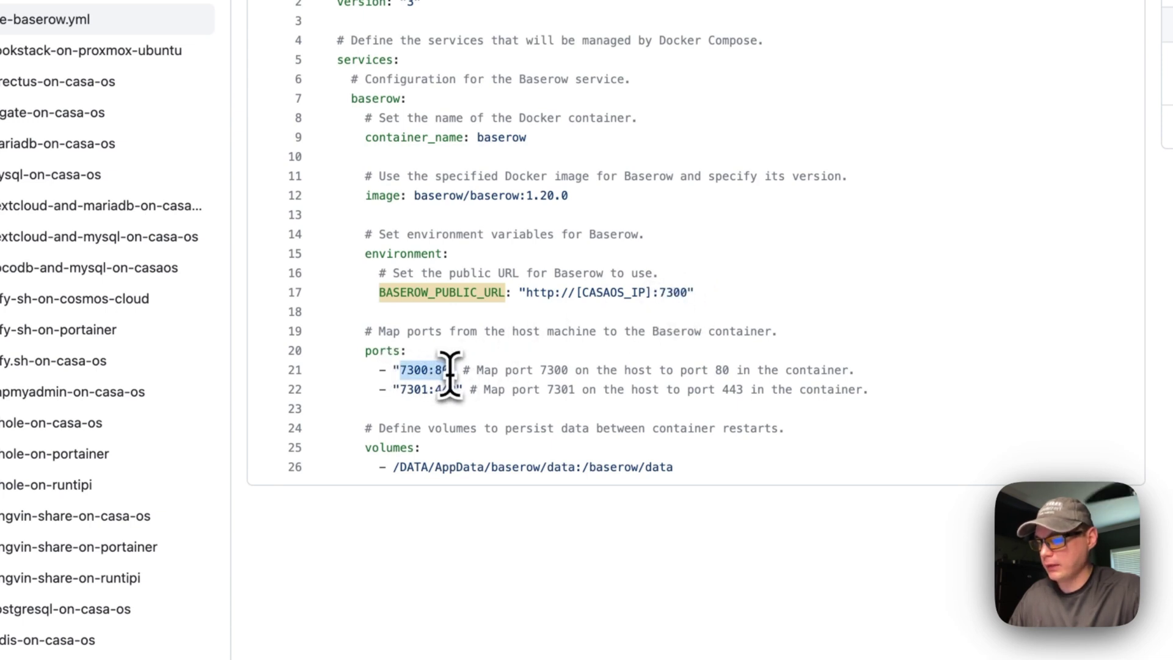
left_click_drag(367, 332, 887, 400)
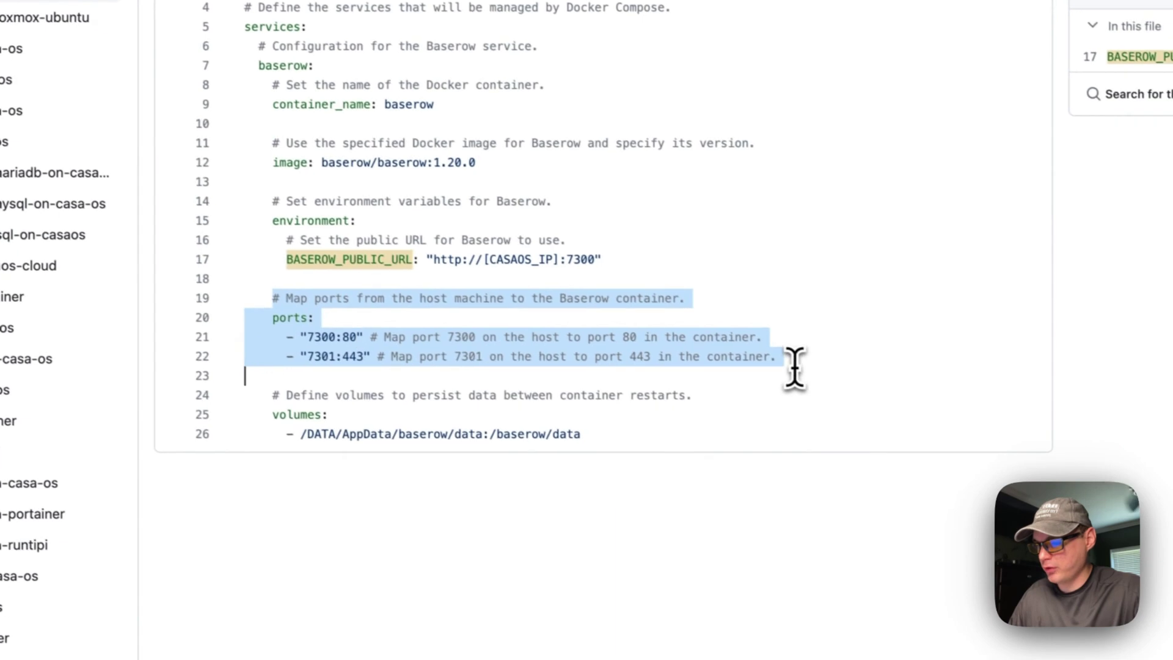
left_click(258, 357)
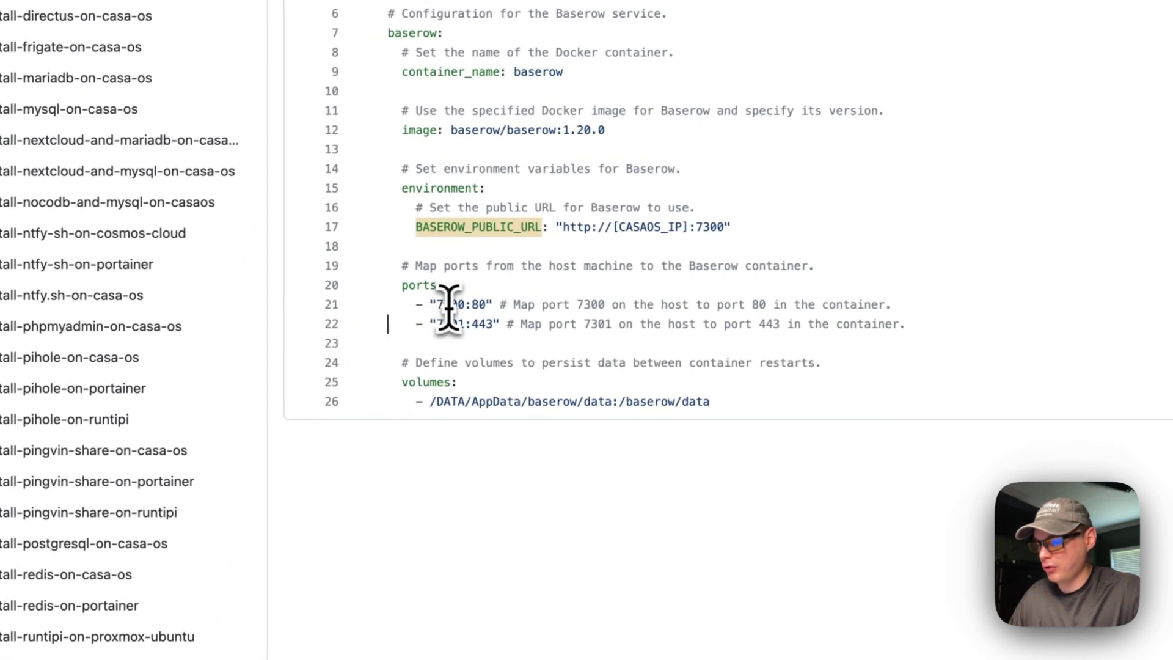
double_click(479, 304)
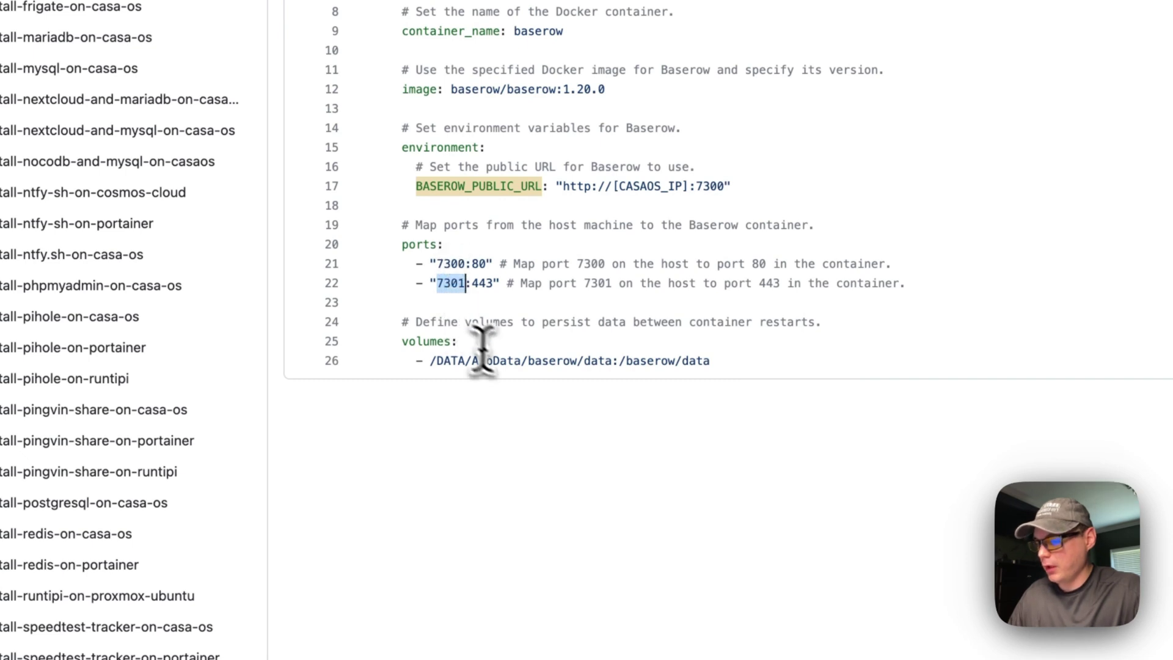
Step: Highlight the compose file's volumes block and its AppData host data path
left_click_drag(403, 322, 714, 361)
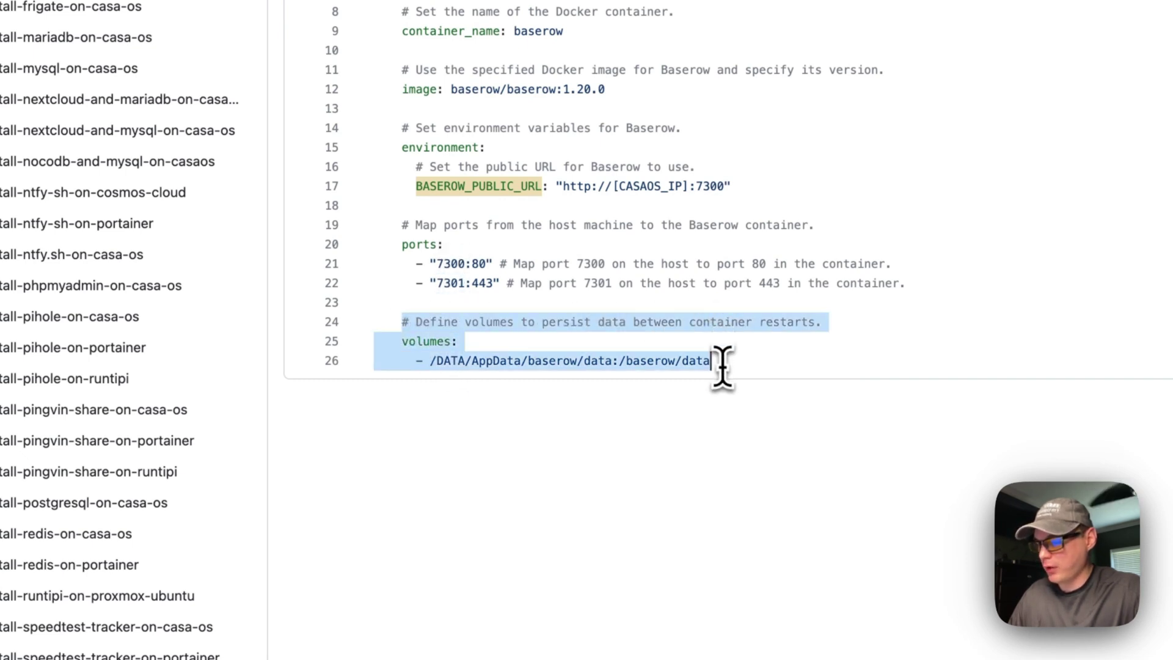
left_click(453, 356)
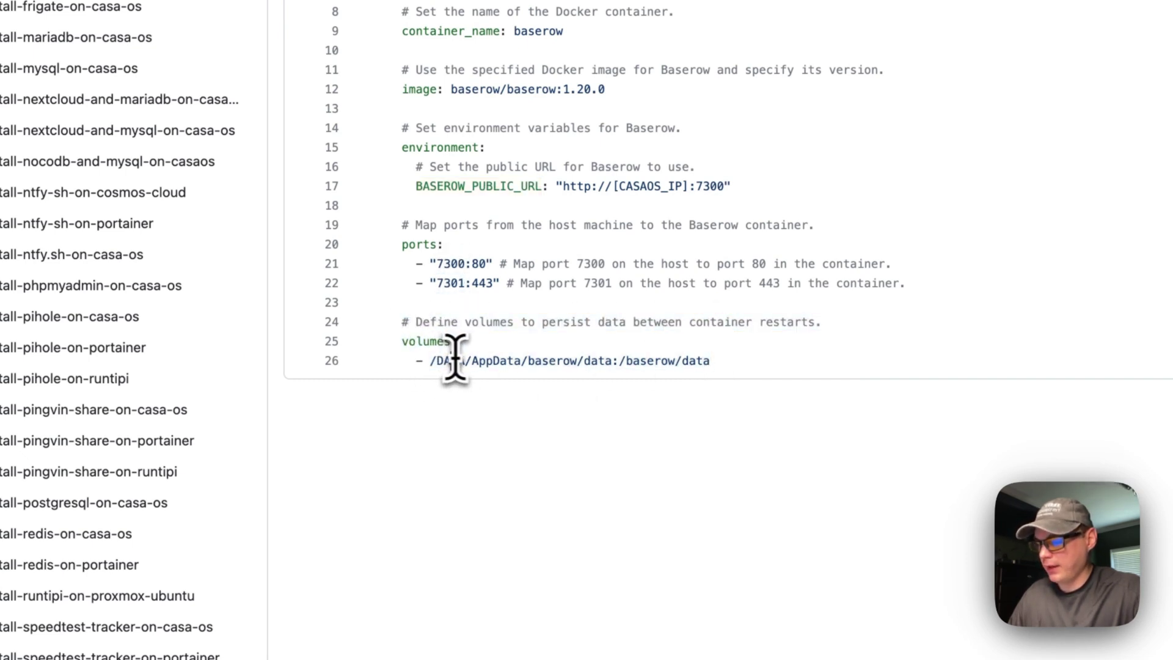
left_click(522, 361)
left_click(613, 361)
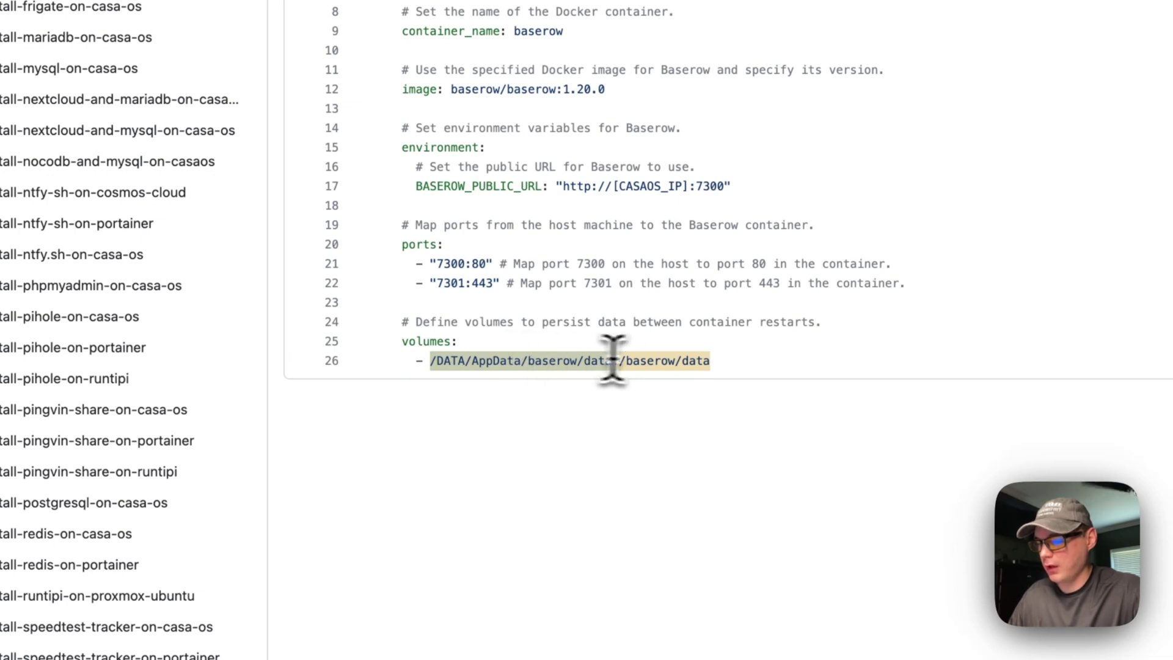
key("shift+Up")
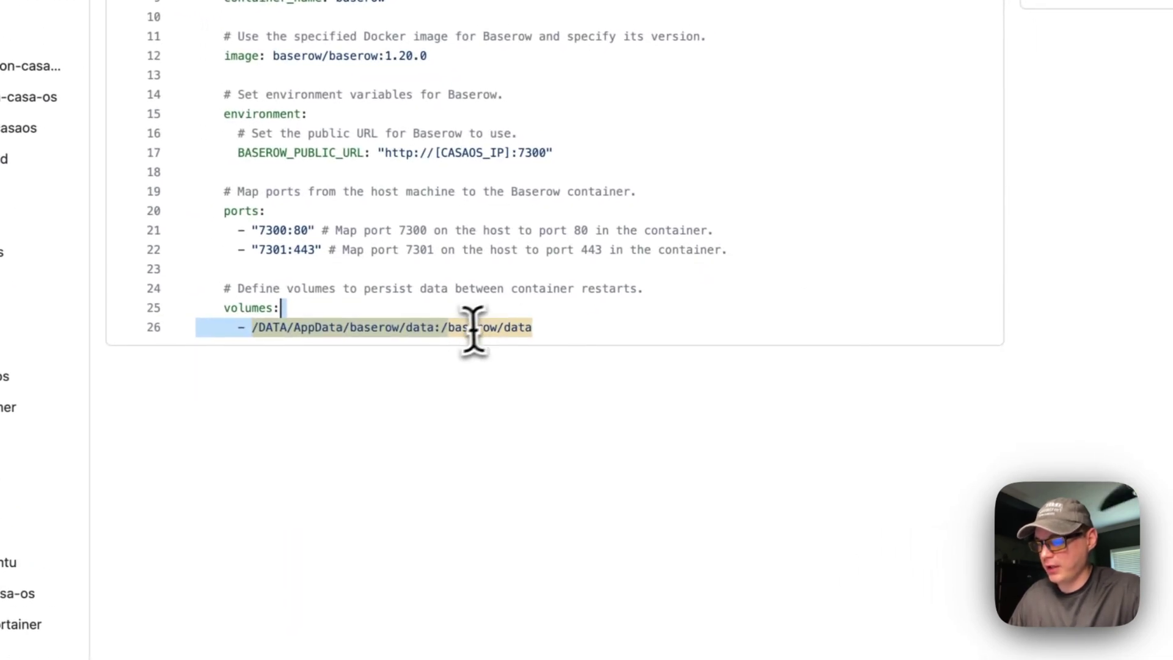
left_click(444, 327)
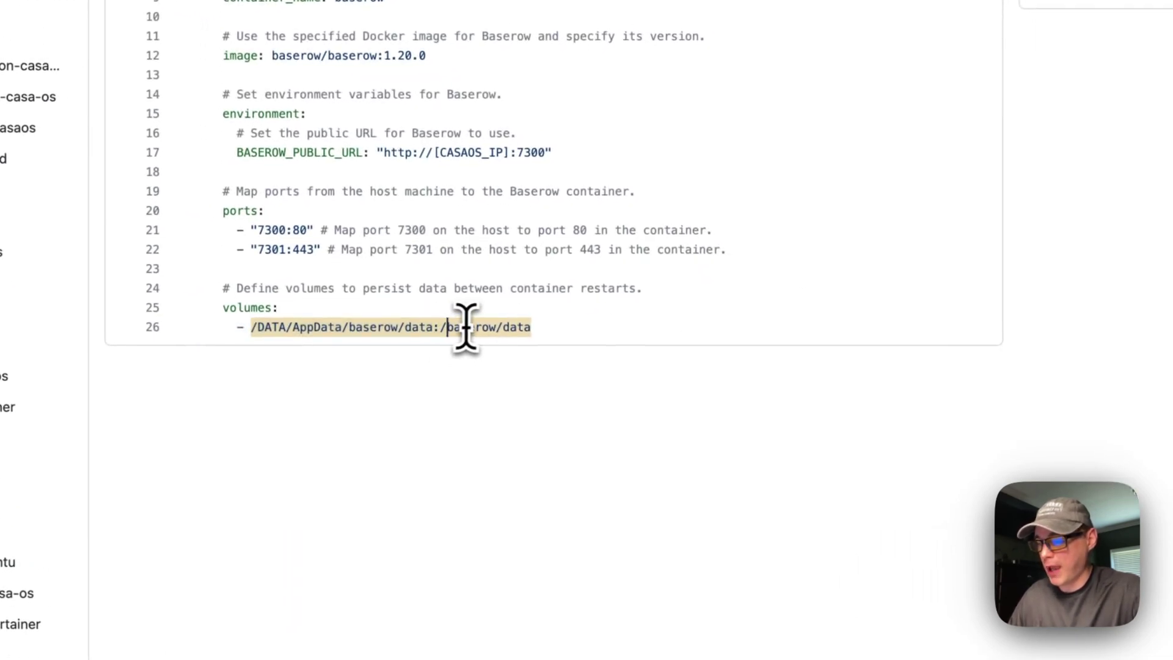
Step: Point out the /baserow/data container path and port 443, then copy the raw file contents
left_click_drag(438, 327, 746, 328)
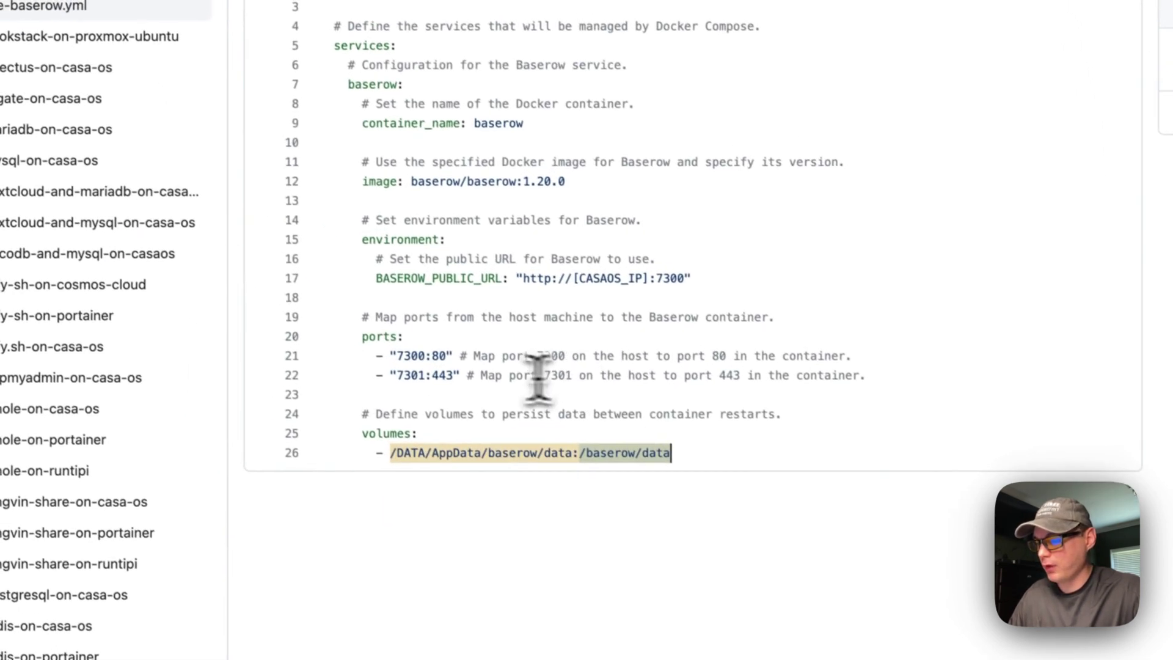
left_click(440, 356)
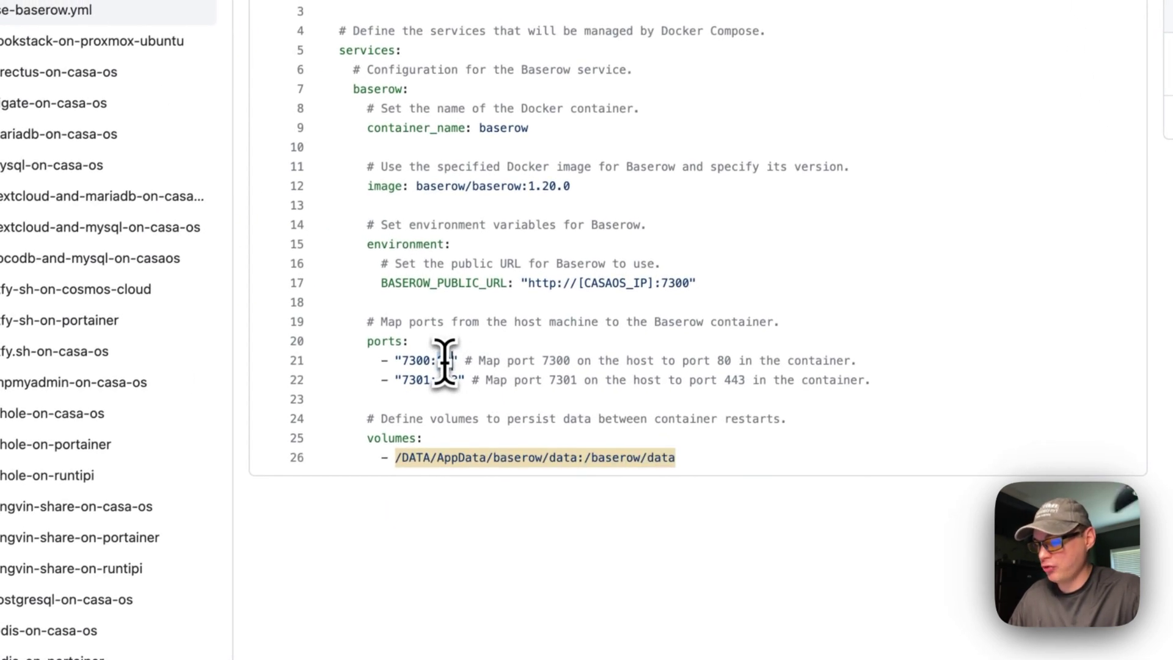
double_click(450, 379)
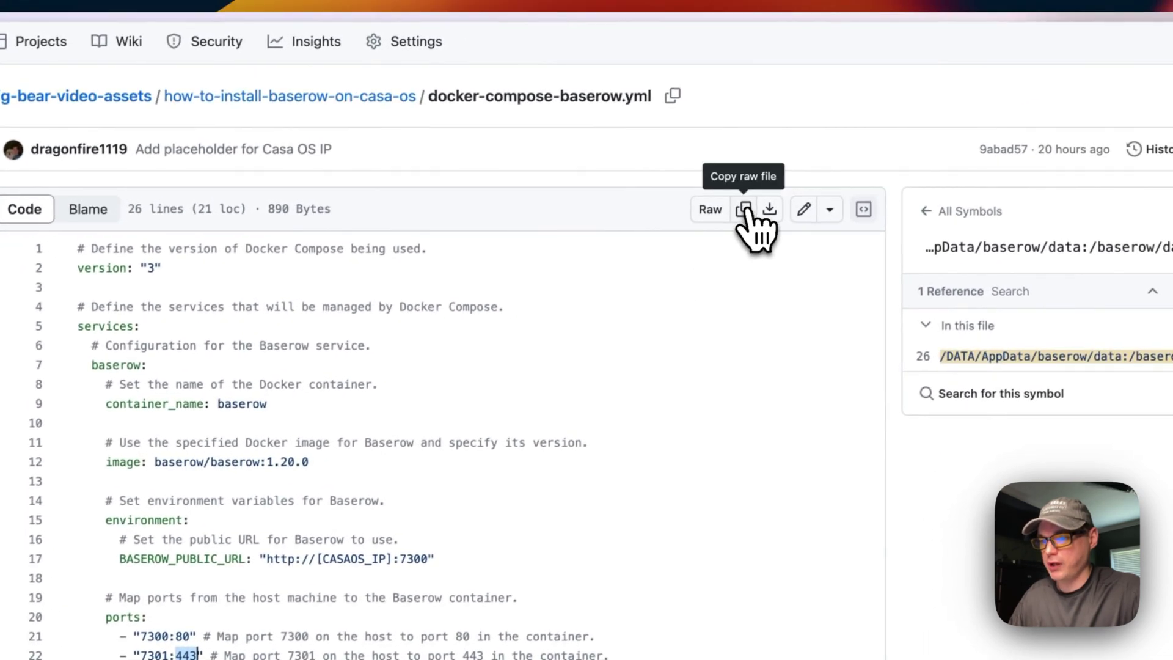
left_click(694, 198)
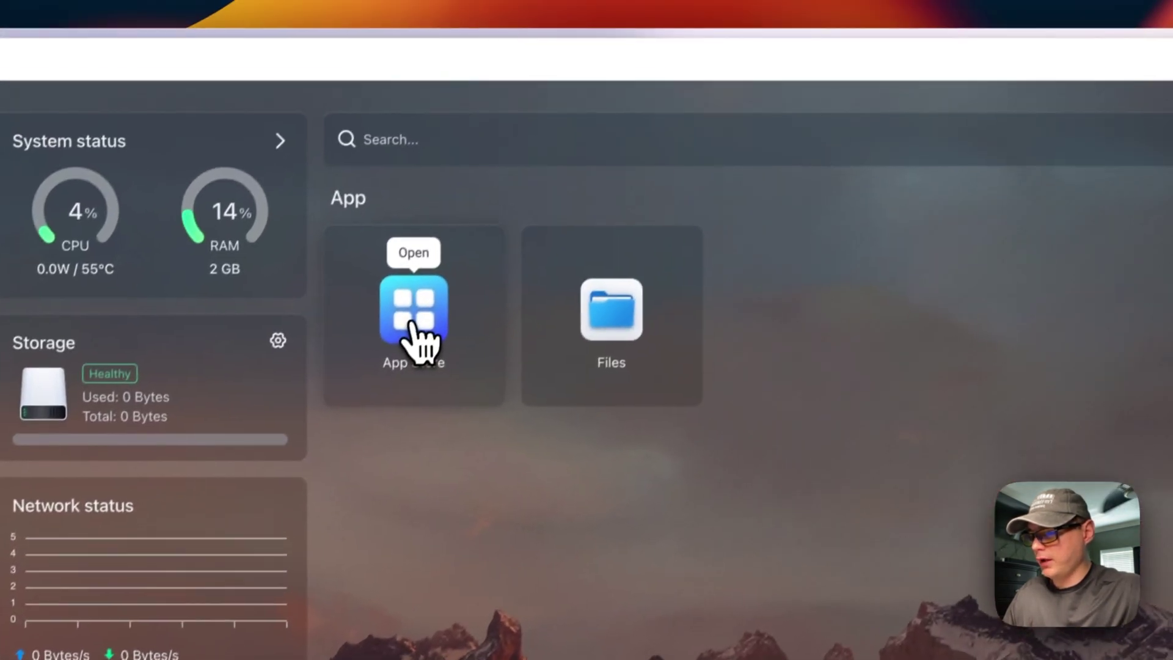
Step: Import the pasted Baserow compose YAML into a CasaOS custom app install
left_click(504, 179)
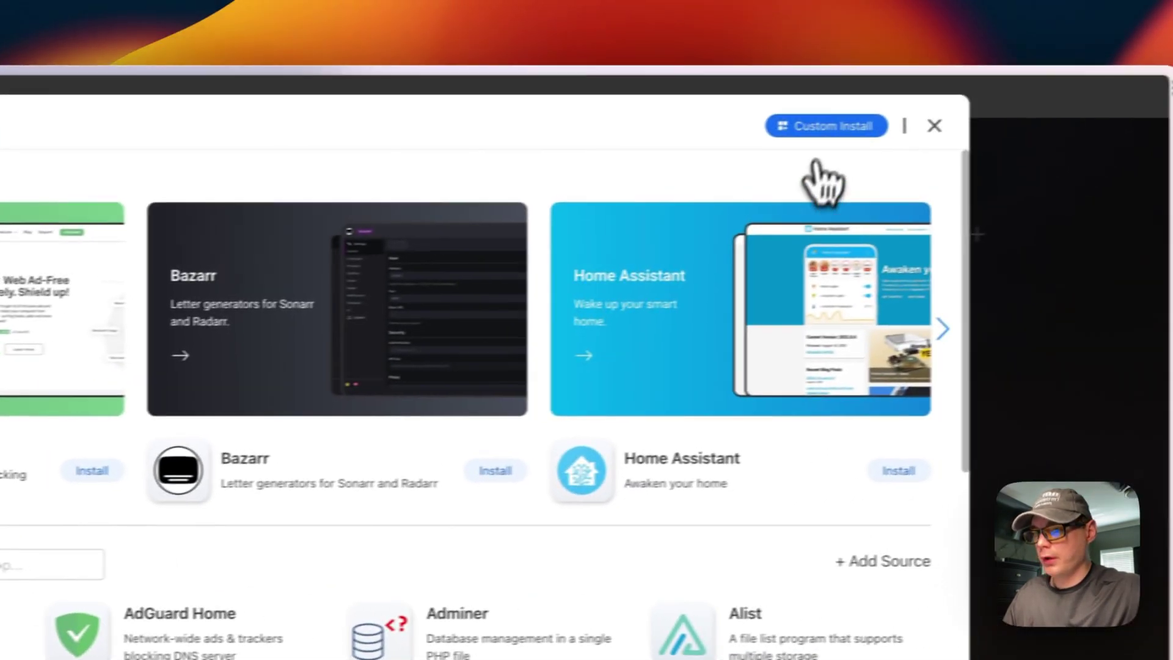
left_click(1118, 104)
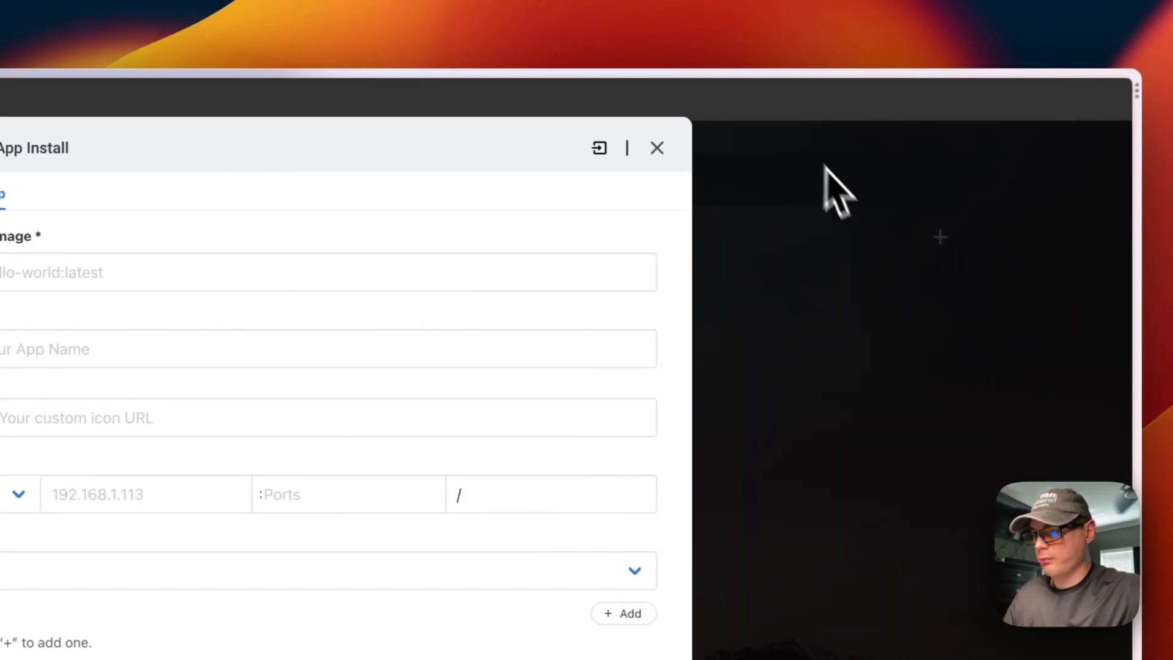
left_click(599, 149)
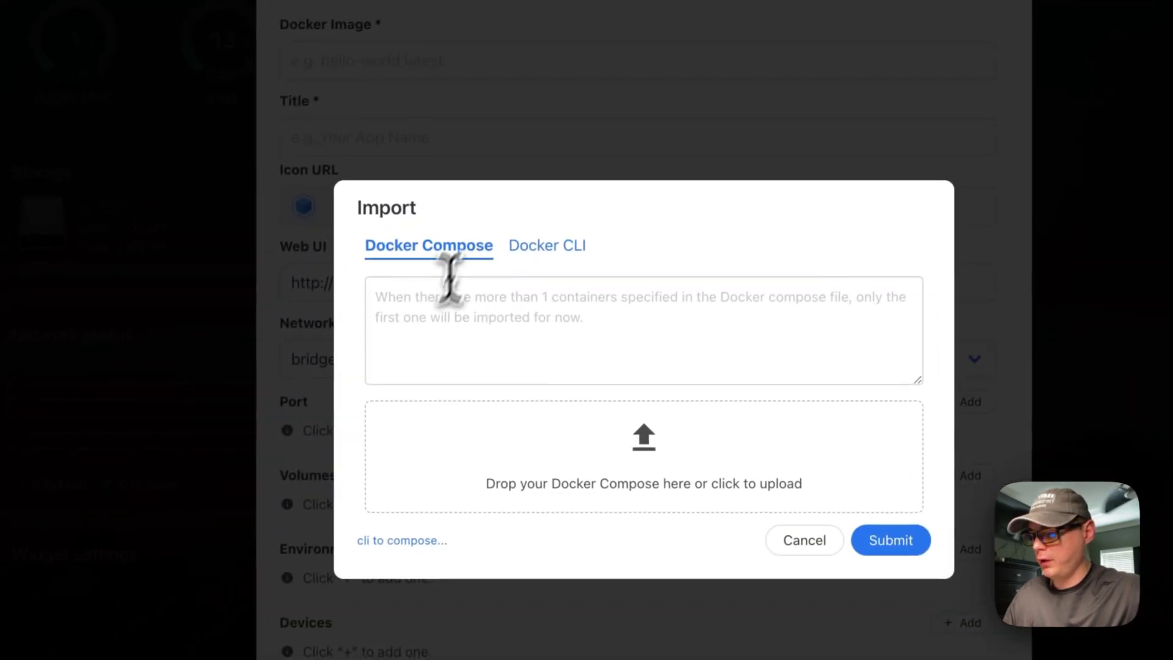
left_click(411, 328)
key("super+v")
scroll(470, 327, "up", 10)
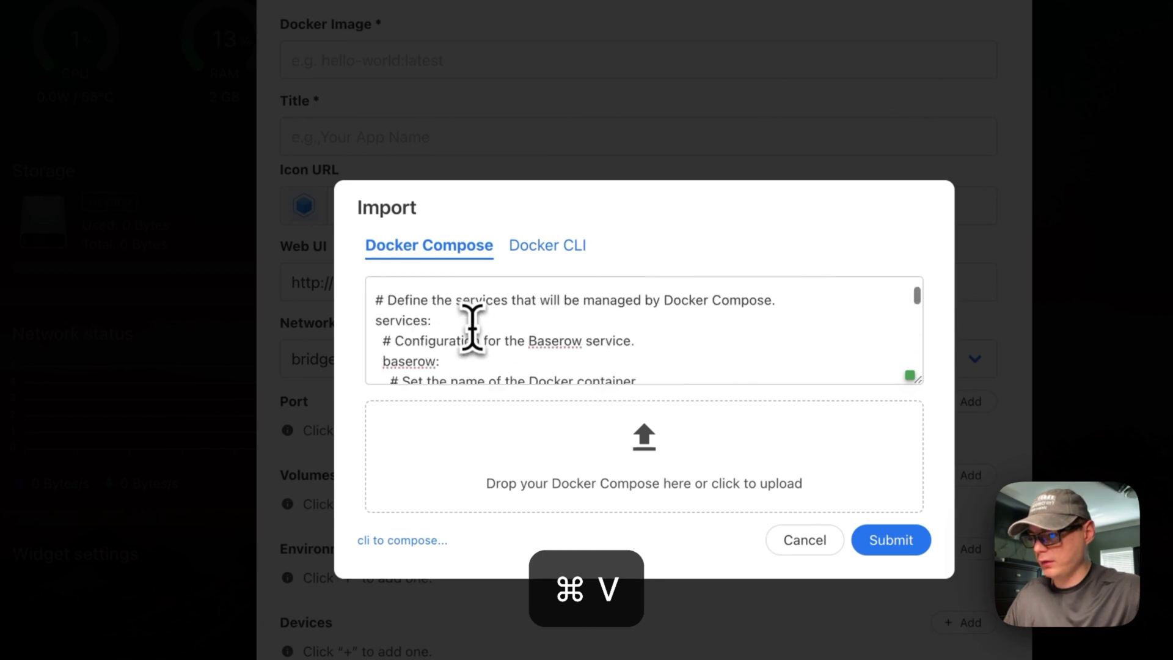
scroll(471, 328, "down", 10)
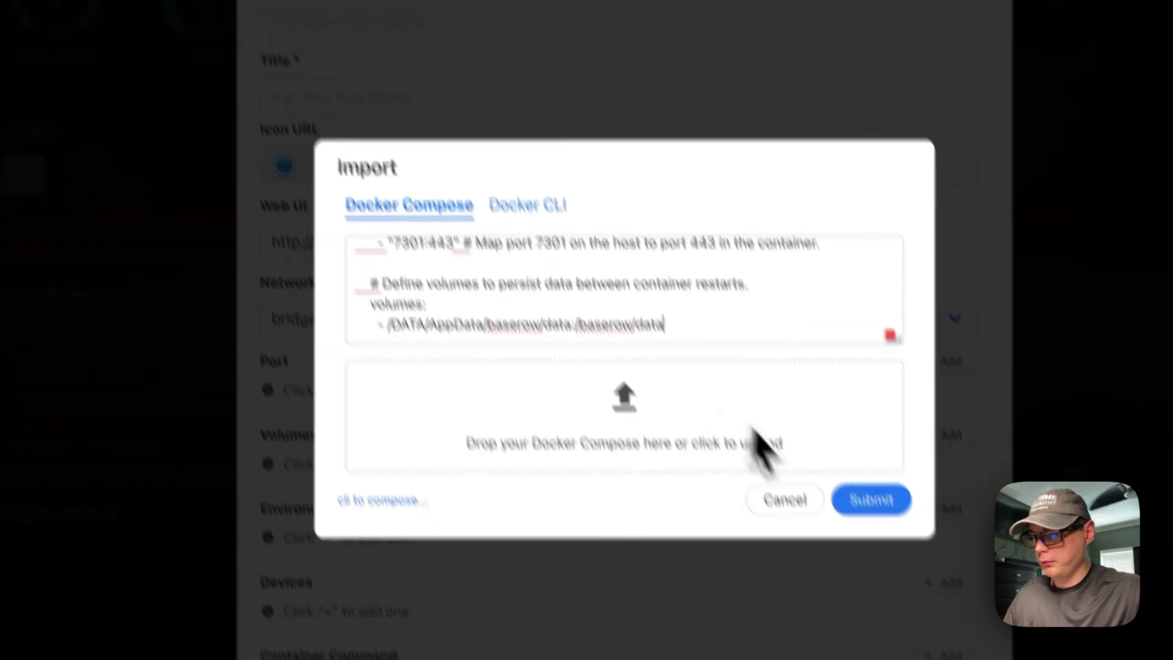
left_click(891, 540)
left_click(804, 524)
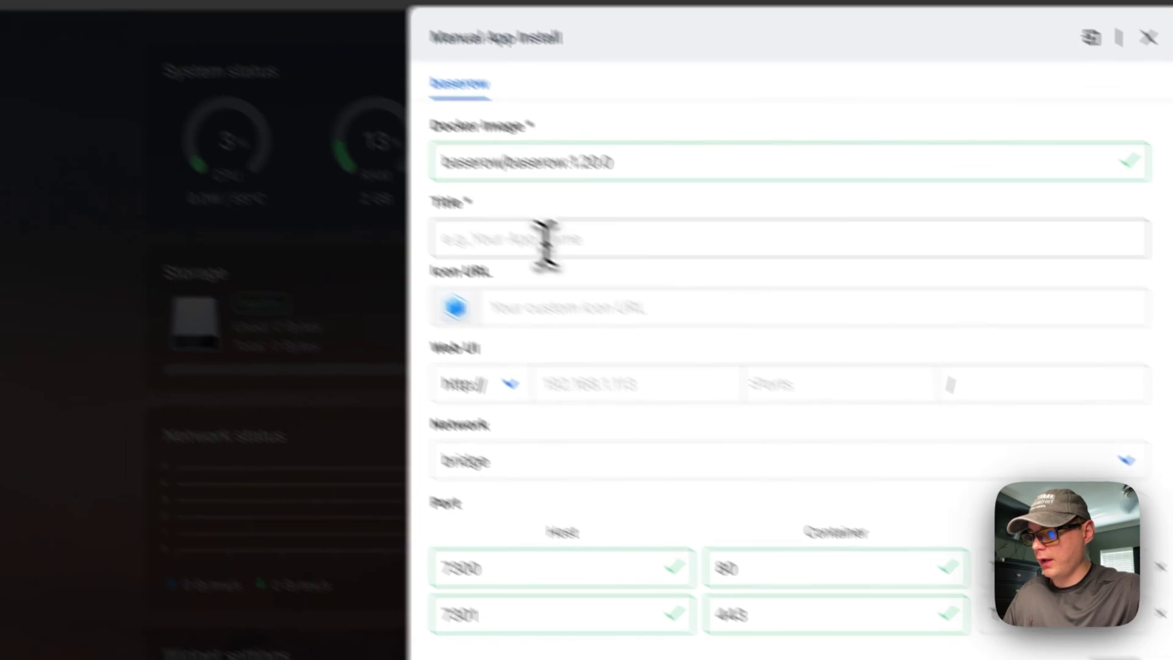
Step: Title the app Baserow and copy the Baserow icon URL from the GitHub folder page
left_click(618, 294)
type("Baserow")
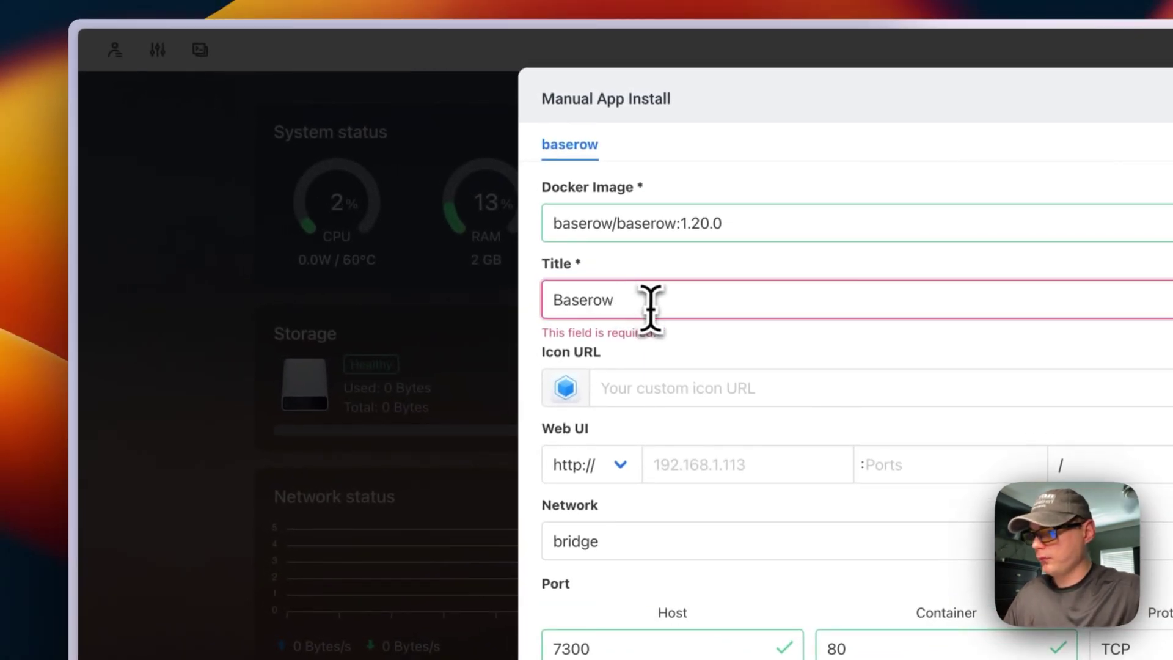
mouse_move(80, 424)
left_click(90, 336)
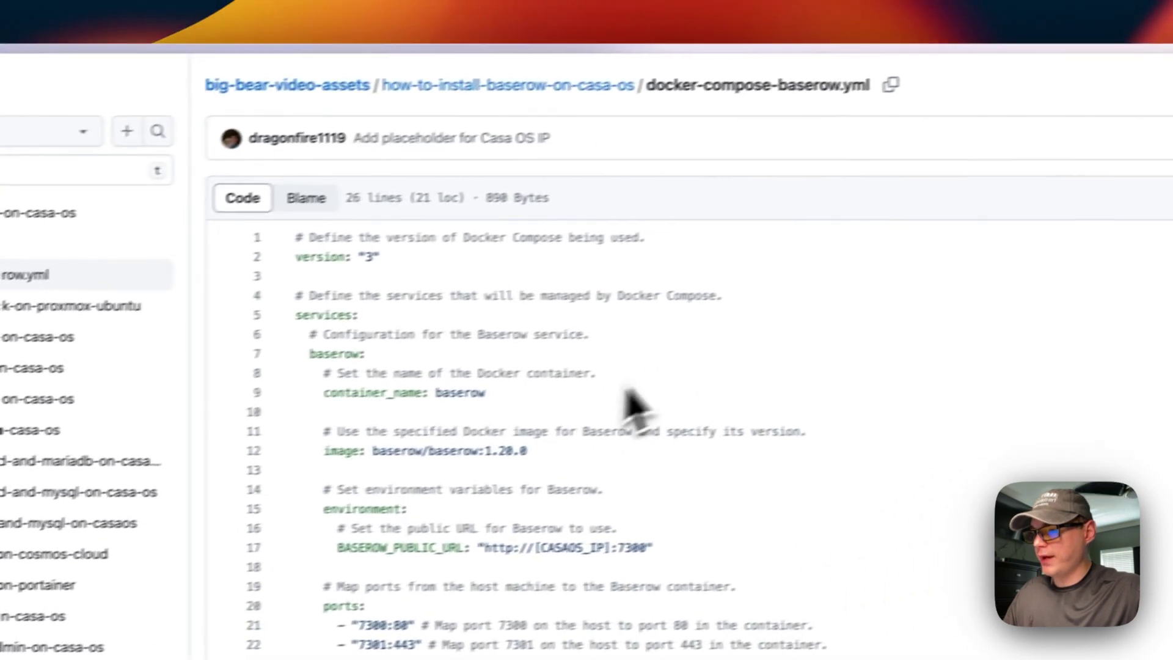
left_click(501, 85)
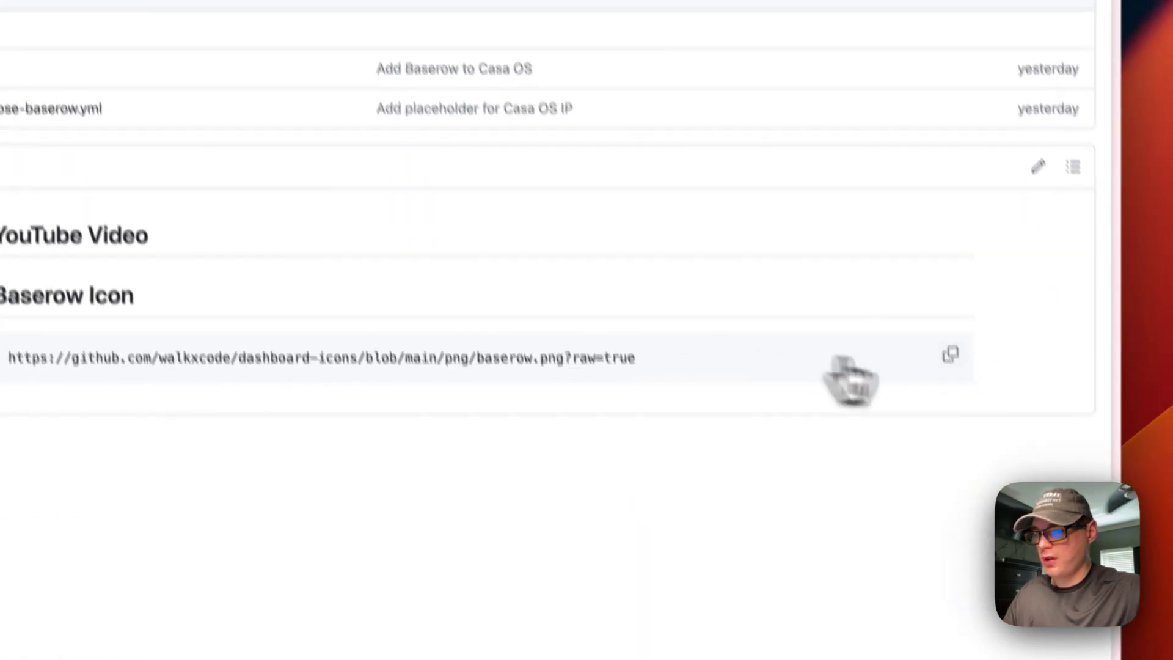
left_click(951, 354)
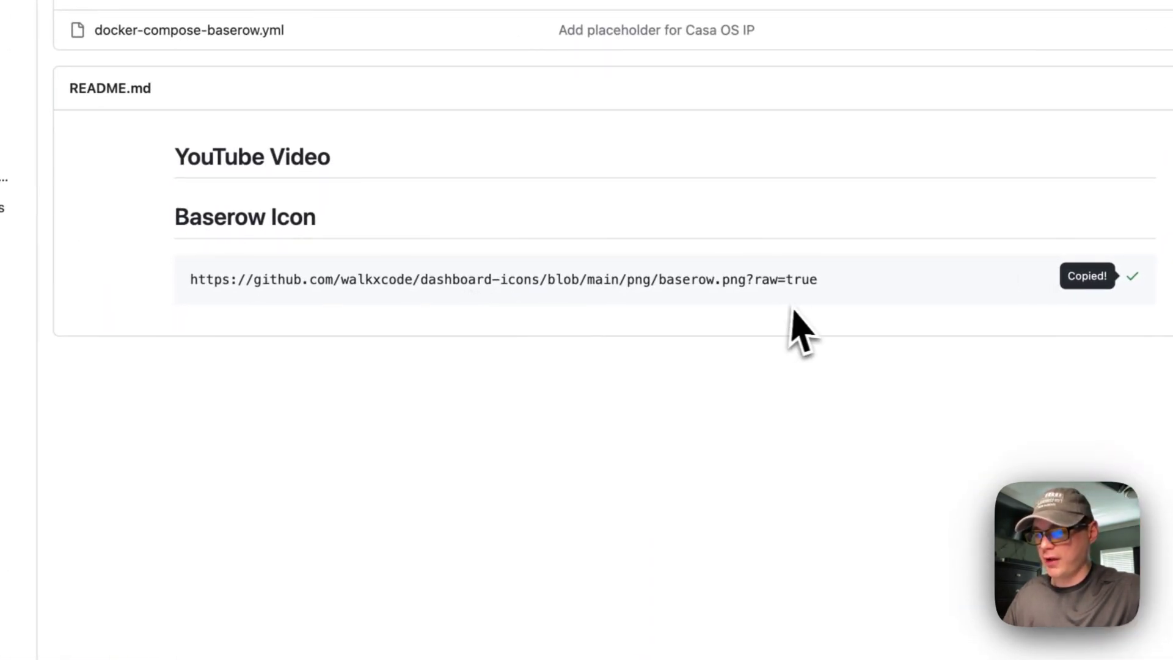
Step: Paste the Baserow icon URL into Icon URL and set the web UI port to 7300
mouse_move(21, 328)
left_click(113, 248)
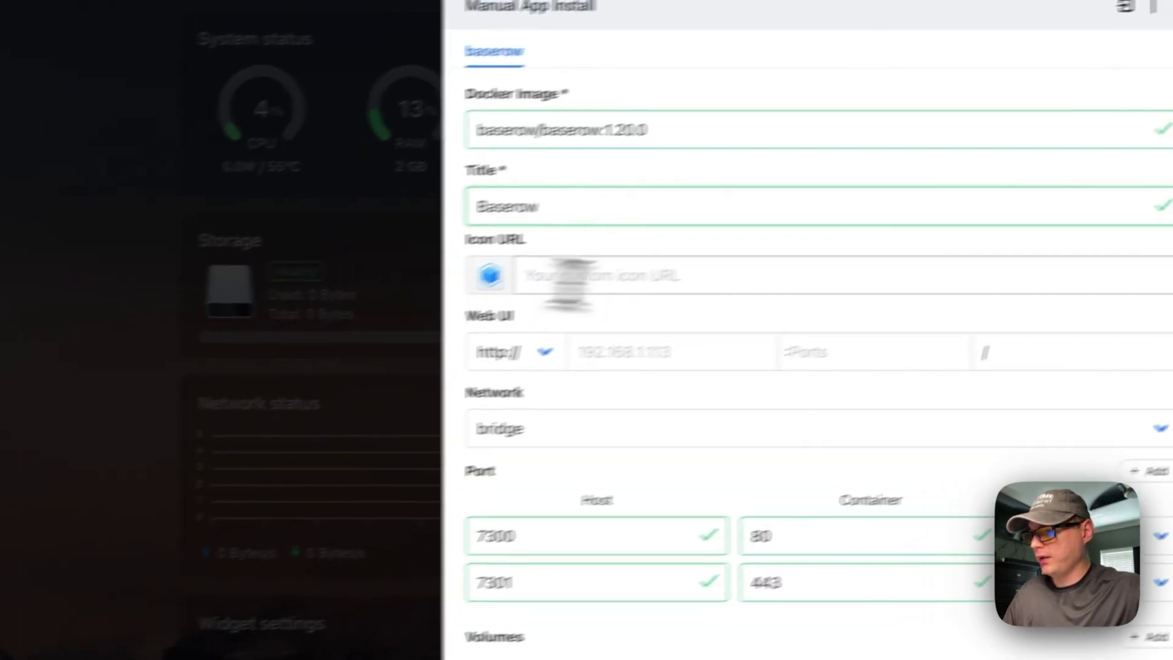
left_click(629, 264)
key("super+v")
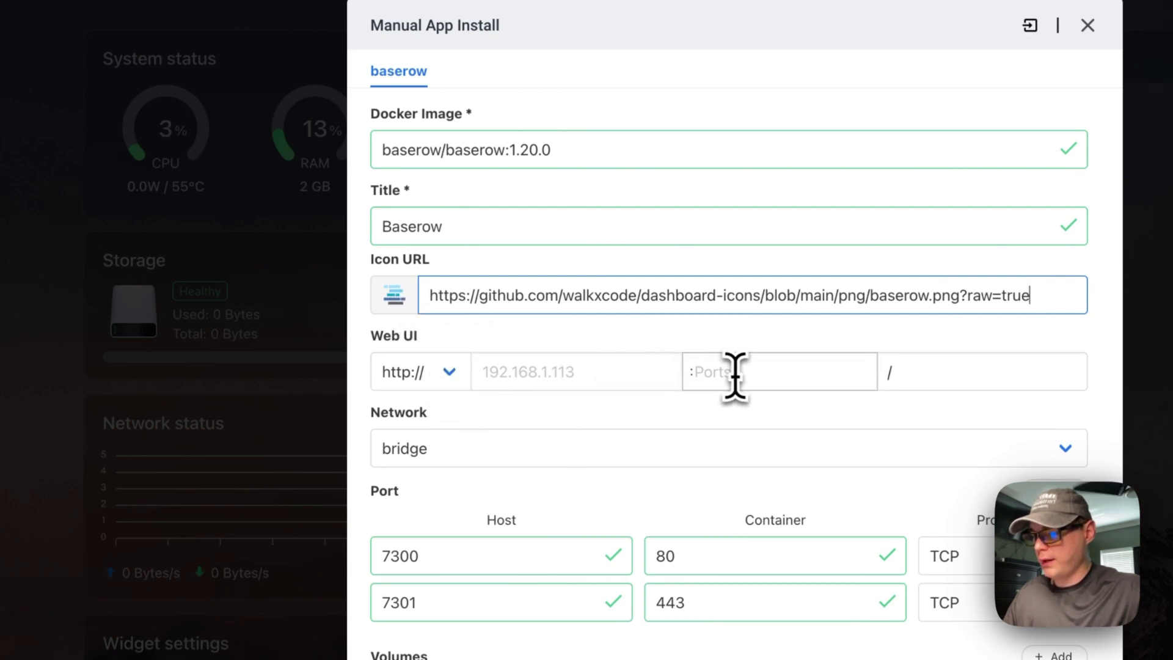
left_click(735, 374)
left_click(730, 416)
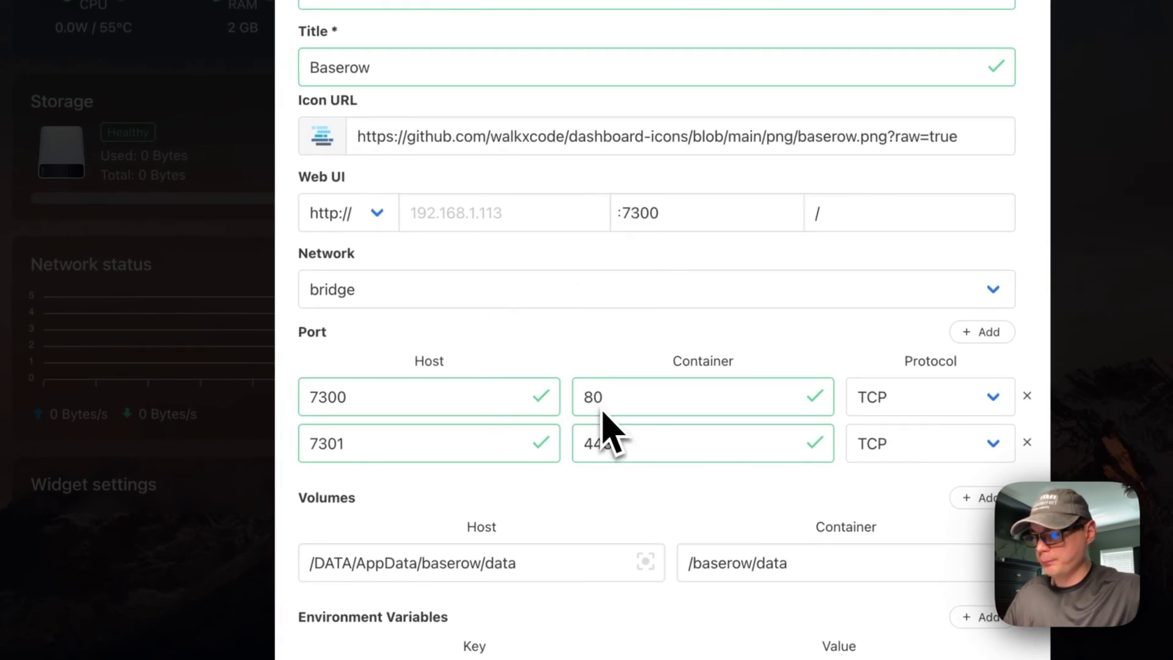
scroll(572, 454, "down", 6)
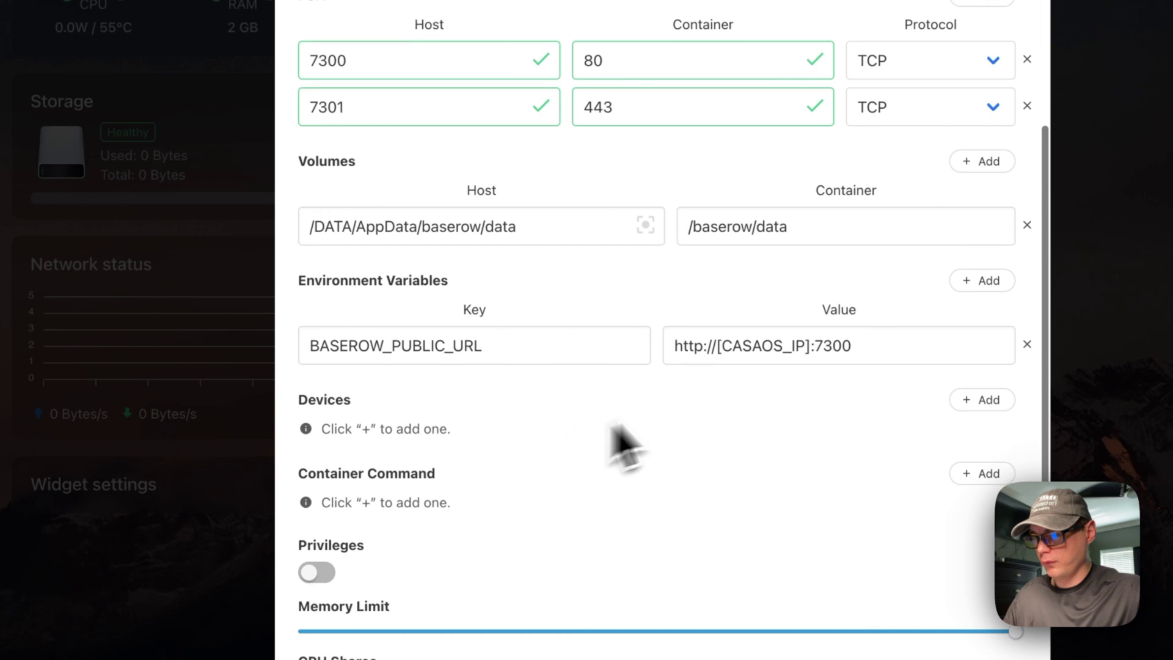
left_click_drag(721, 355, 811, 346)
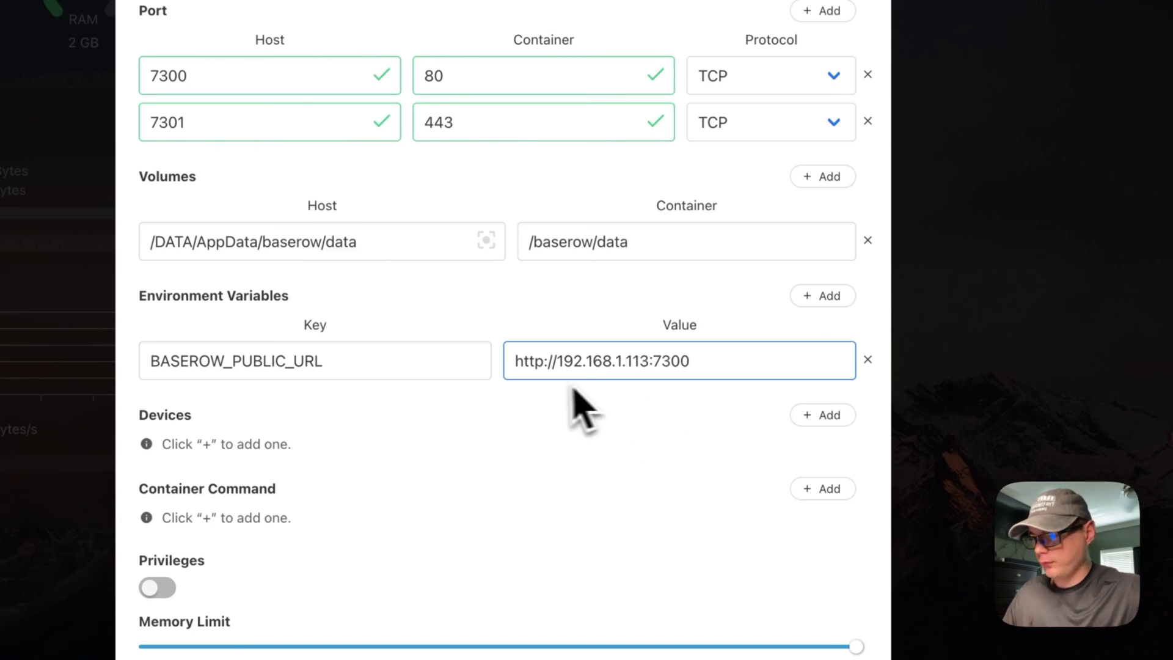
scroll(578, 397, "down", 4)
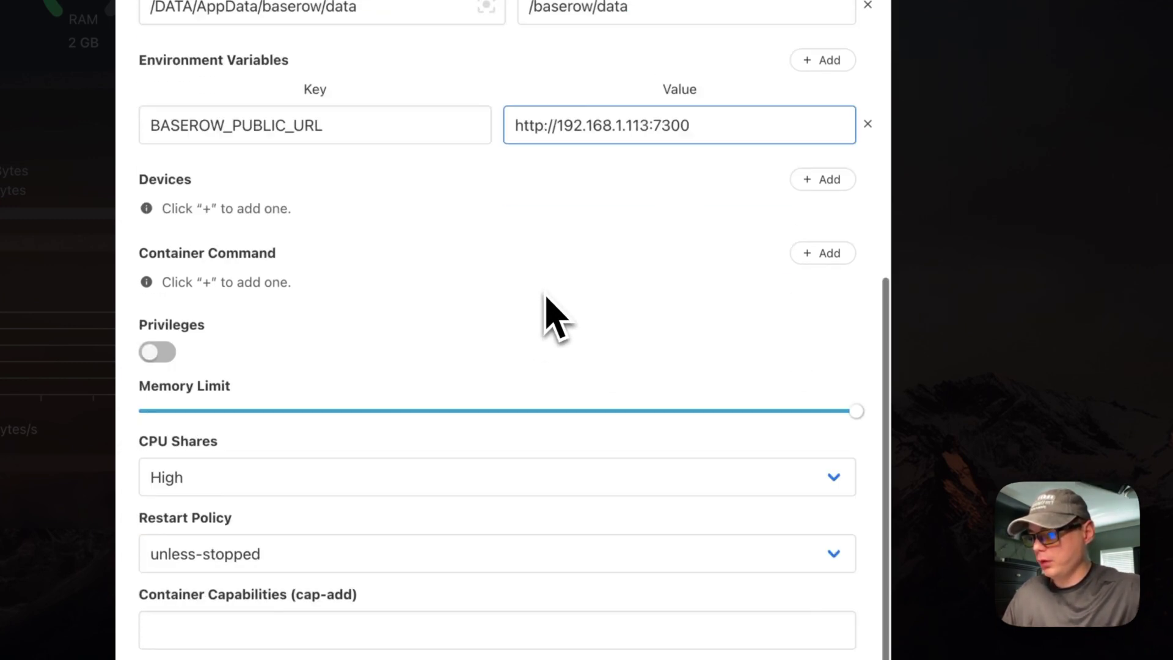
scroll(466, 415, "up", 10)
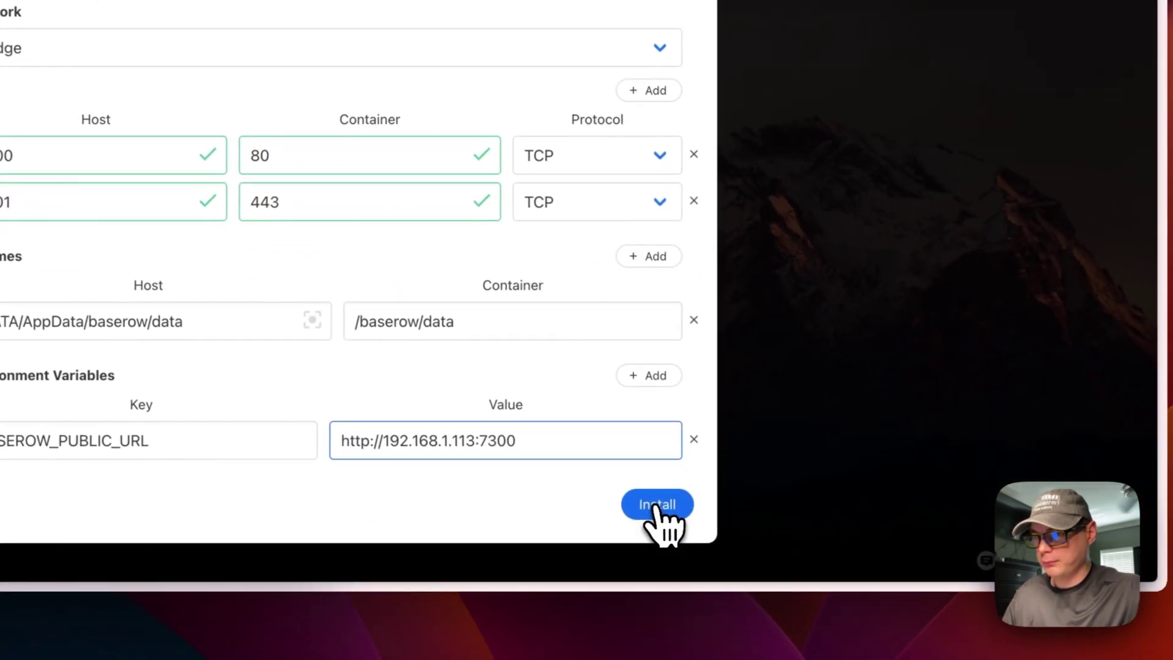
Step: Install Baserow in the background, then reload the dashboard to show its tile
left_click(654, 506)
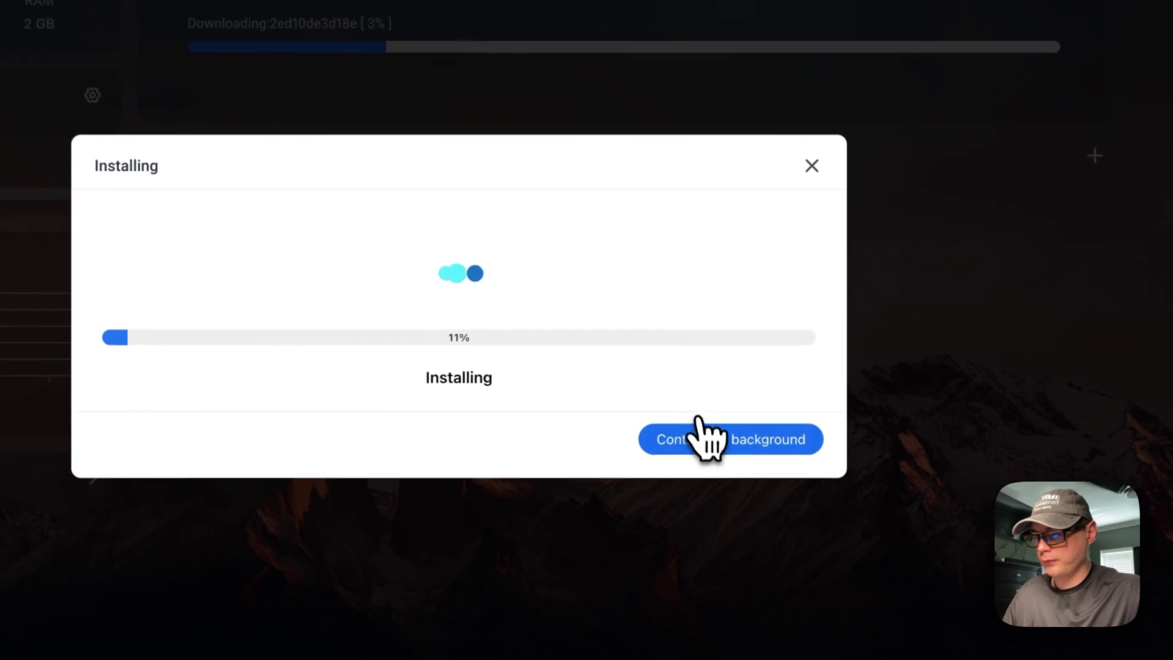
left_click(699, 428)
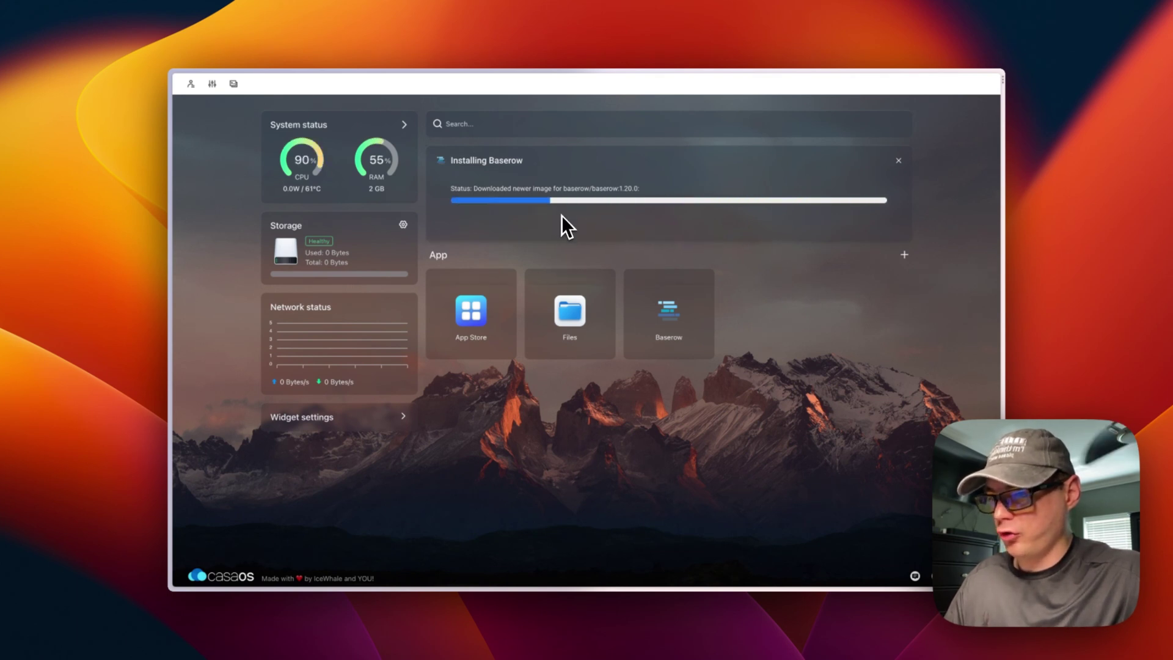
key("super+r")
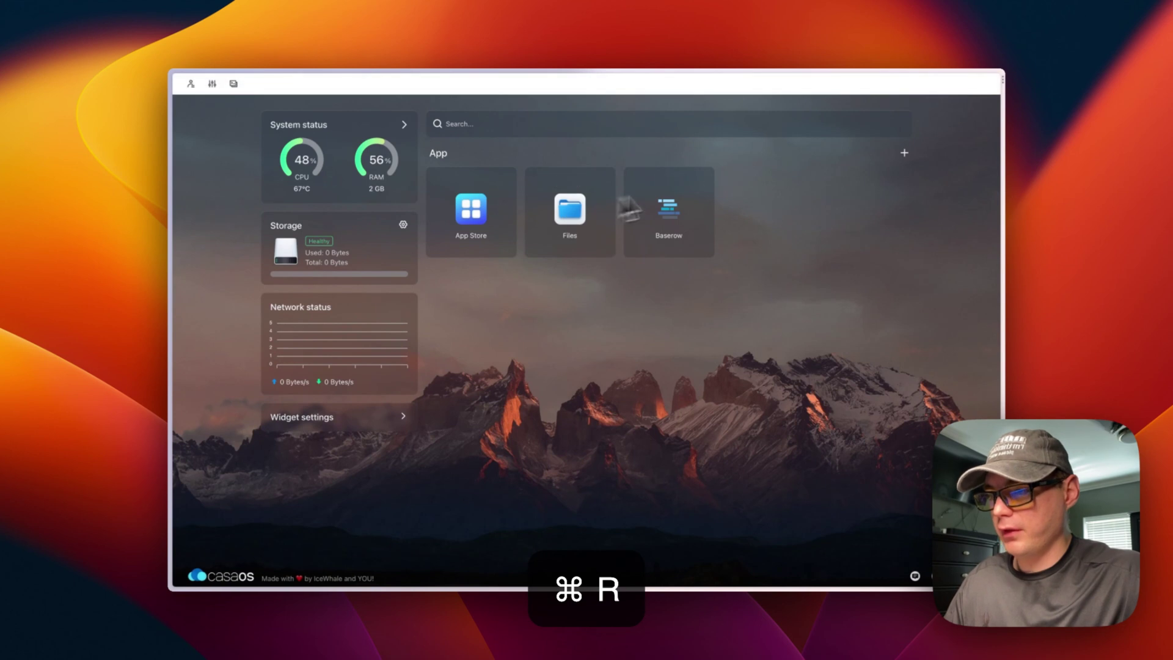
mouse_move(631, 210)
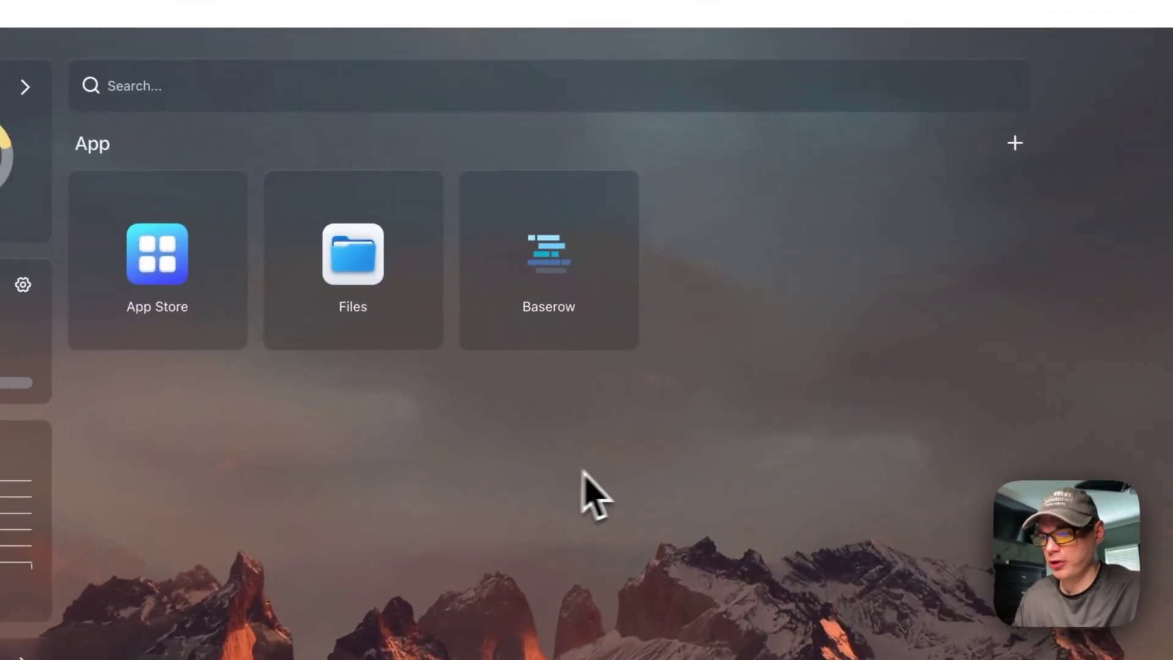
Step: Save a tips note reading 'testing' on the Baserow app
mouse_move(620, 222)
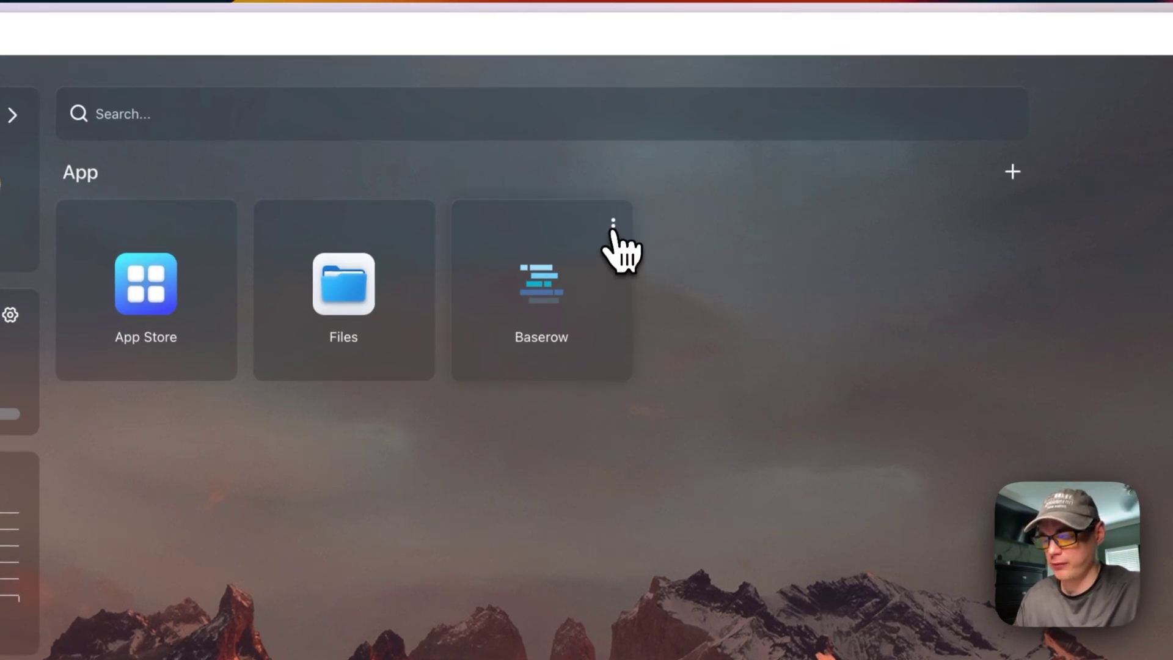
left_click(614, 223)
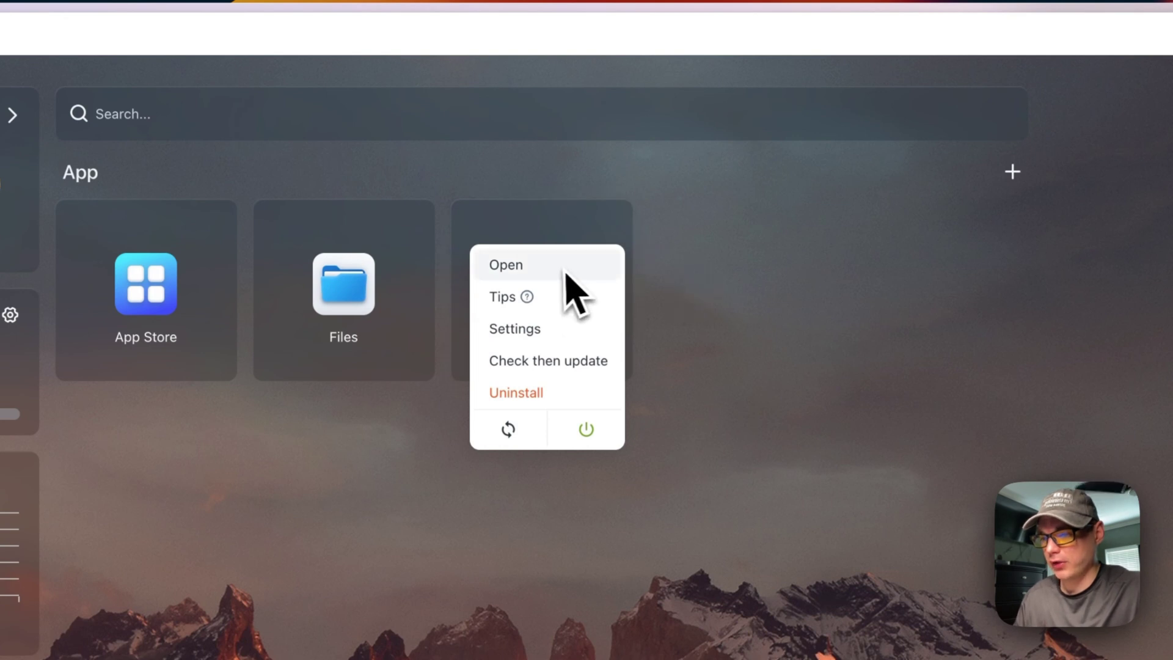
left_click(535, 298)
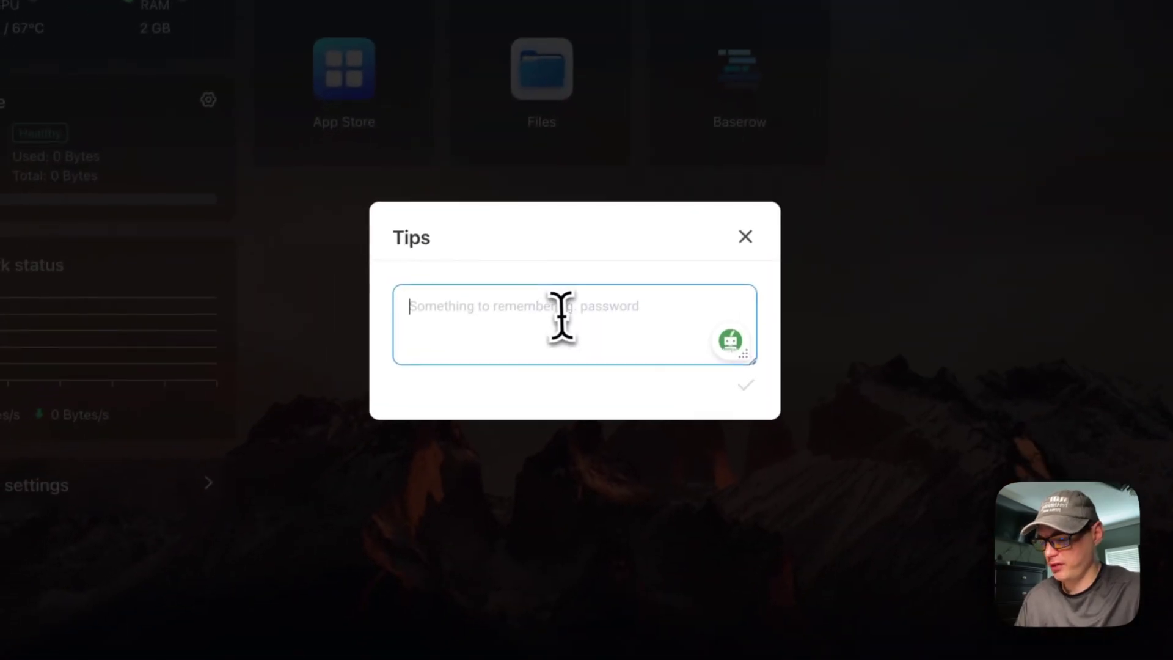
type("testing")
left_click(747, 384)
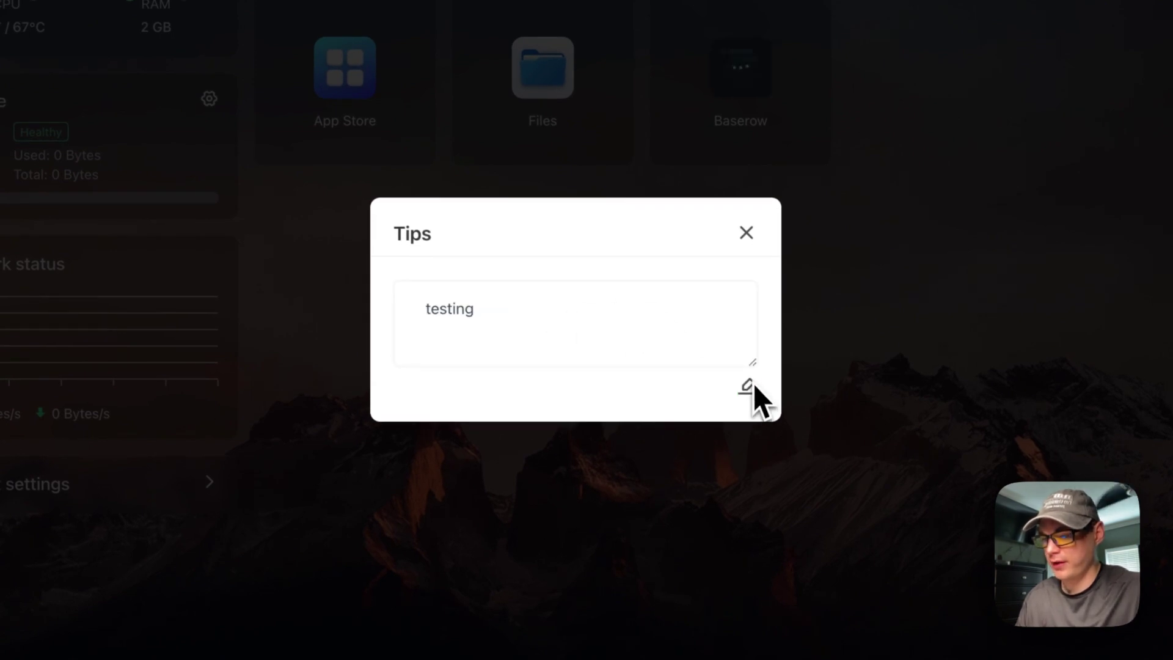
left_click(746, 232)
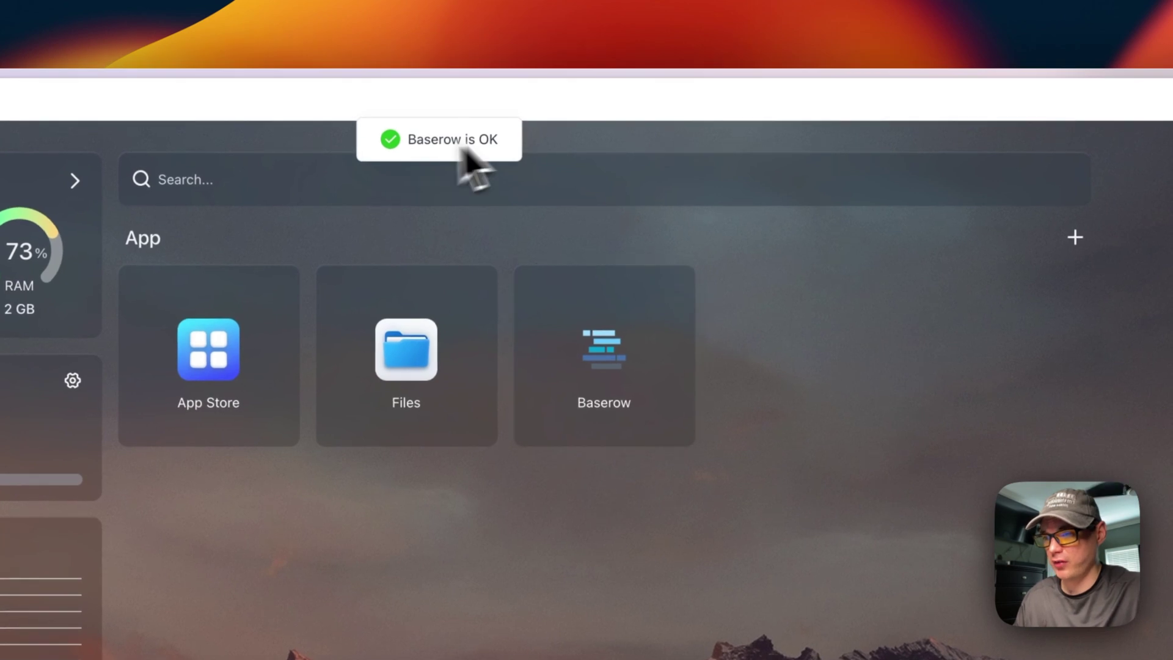
Step: Reopen the Baserow tips note to verify it, then close it
mouse_move(670, 227)
left_click(676, 292)
left_click(612, 361)
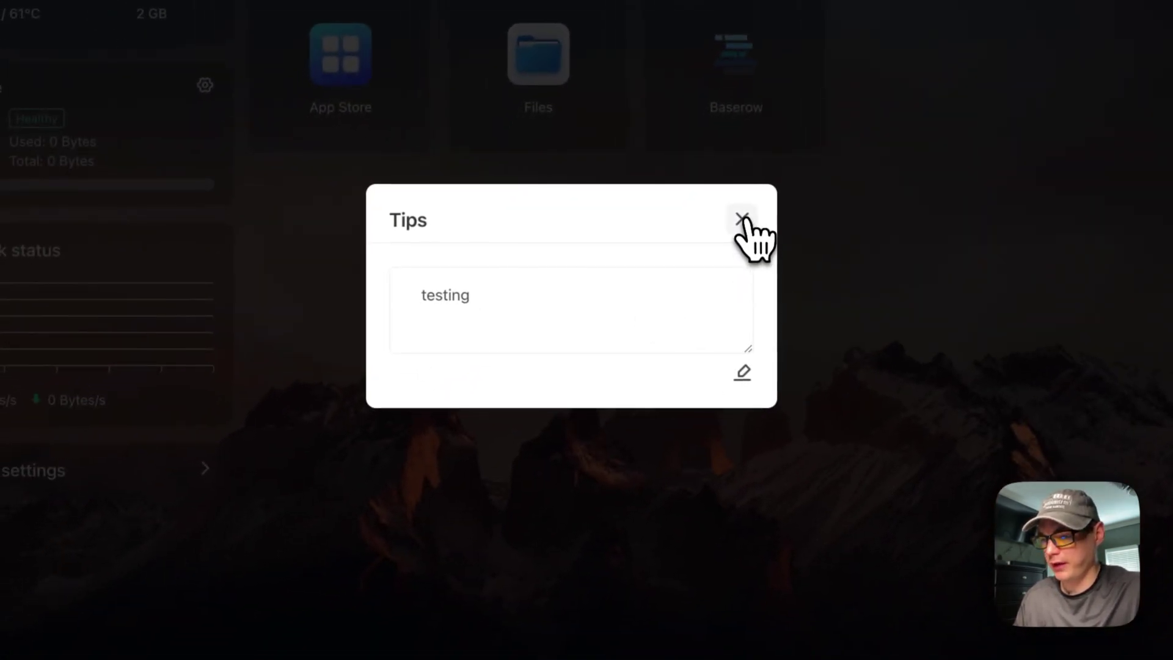
left_click(743, 222)
Step: Review Baserow's settings, then run Check then update to confirm it is current
left_click(611, 275)
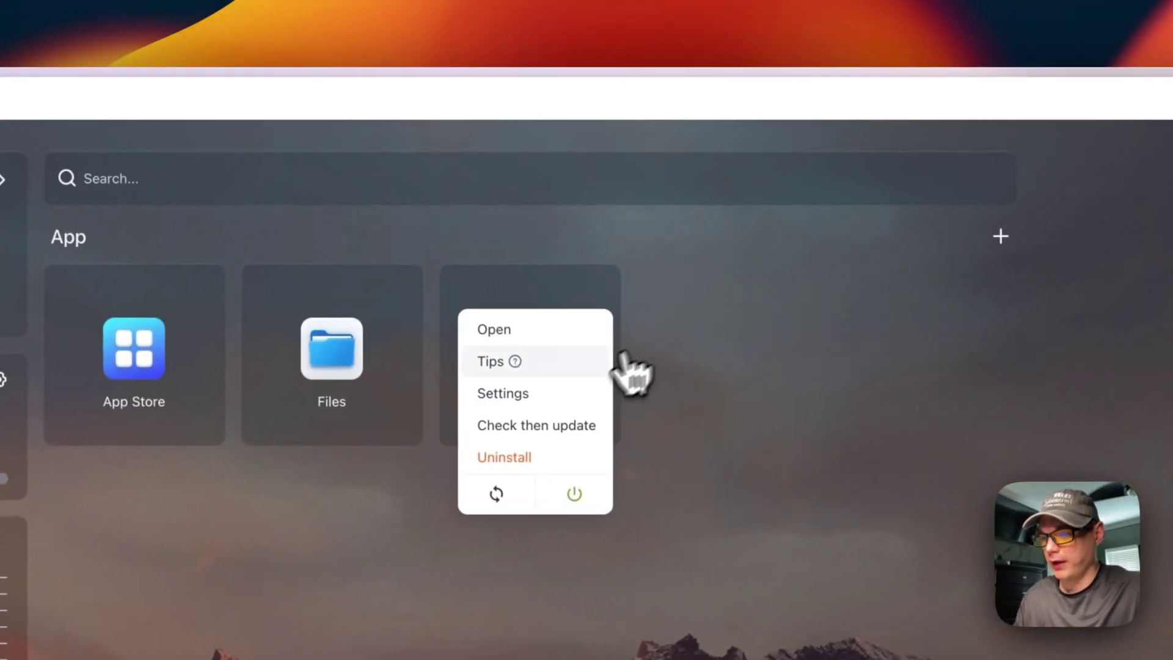
left_click(500, 397)
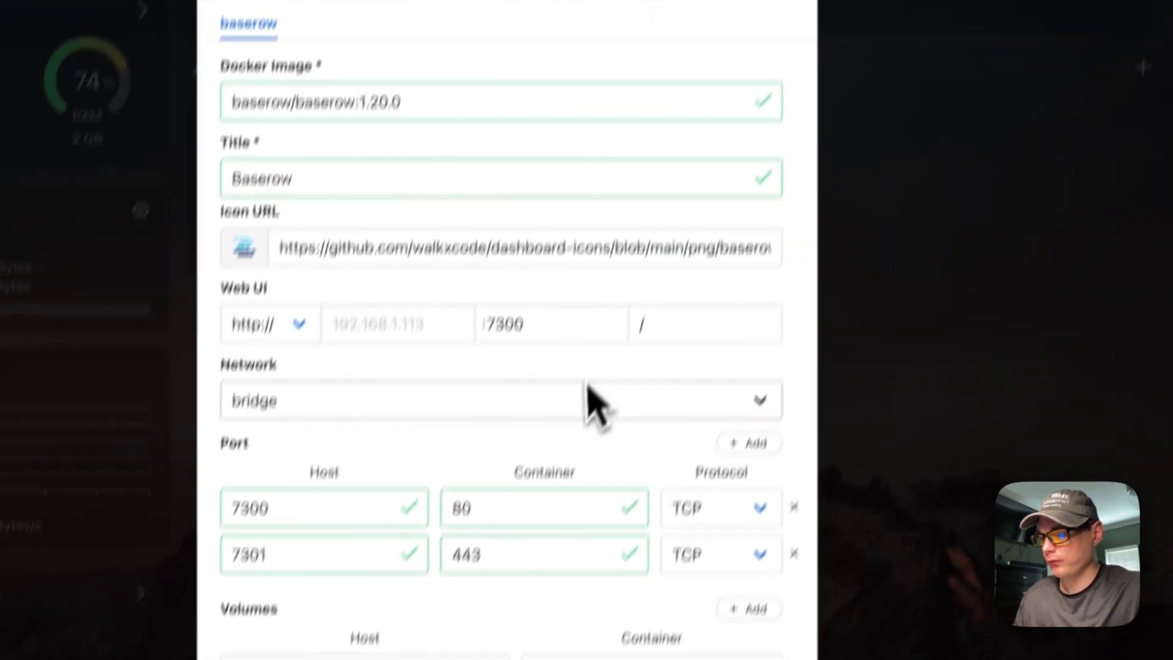
scroll(541, 574, "down", 10)
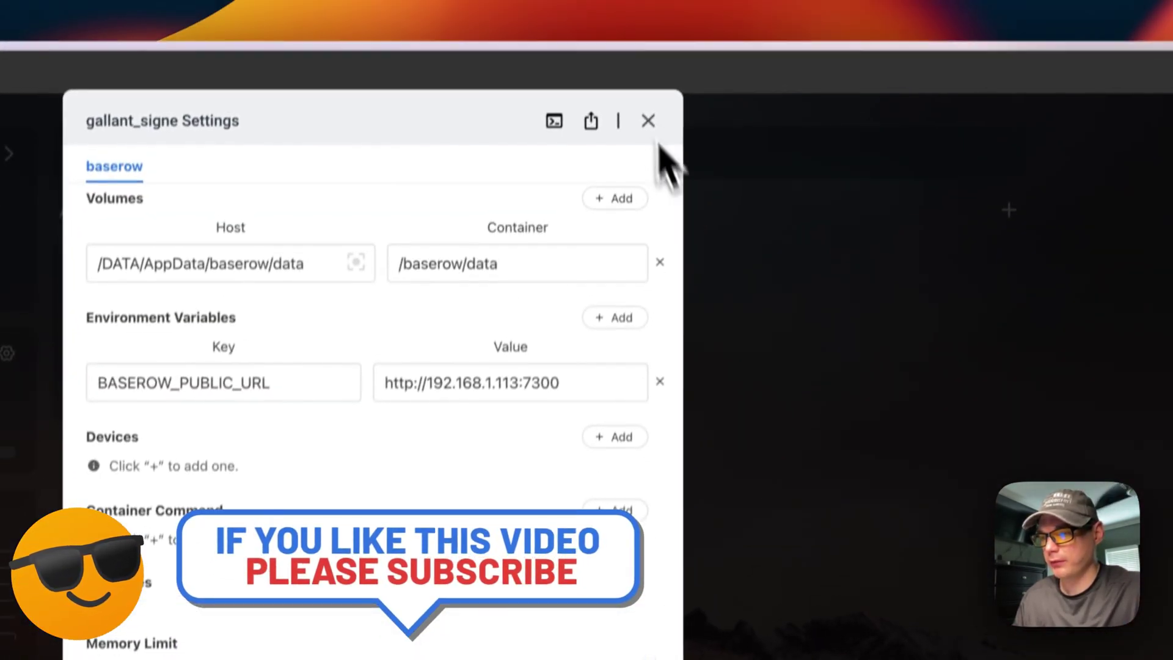
left_click(647, 118)
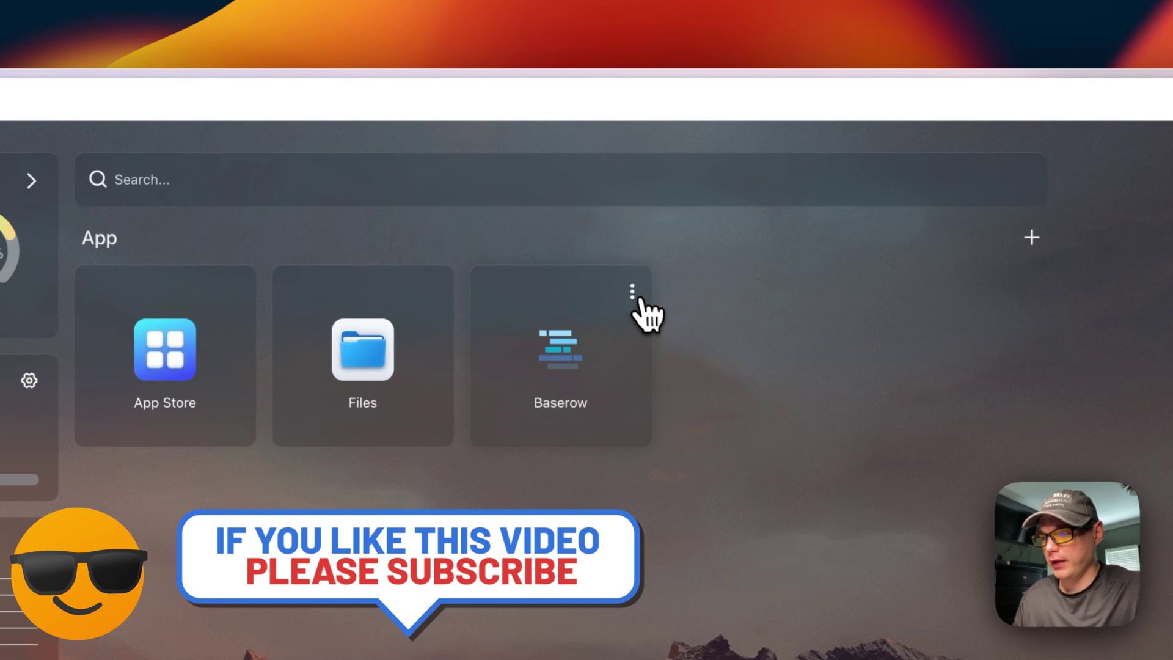
left_click(633, 295)
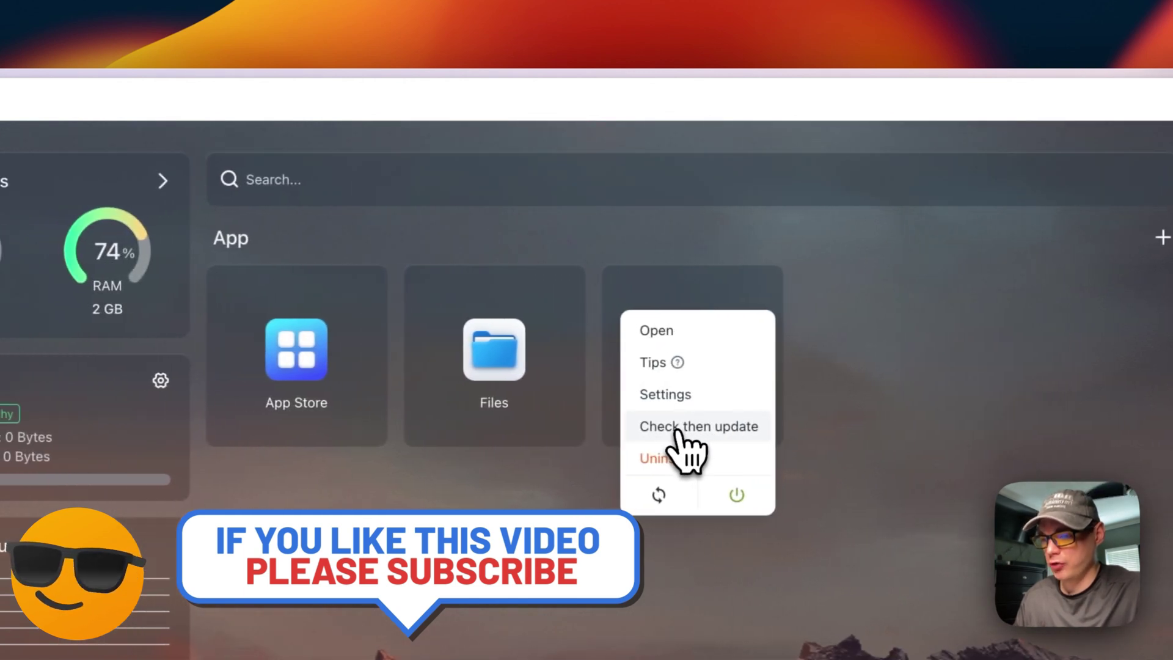
left_click(685, 428)
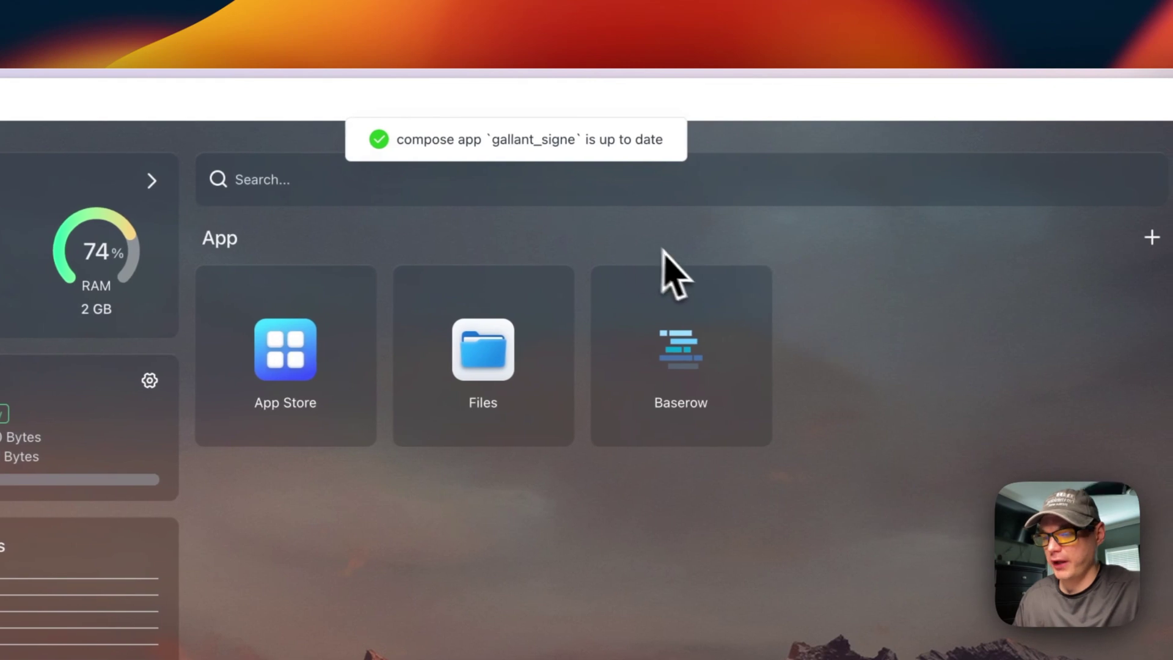
mouse_move(714, 300)
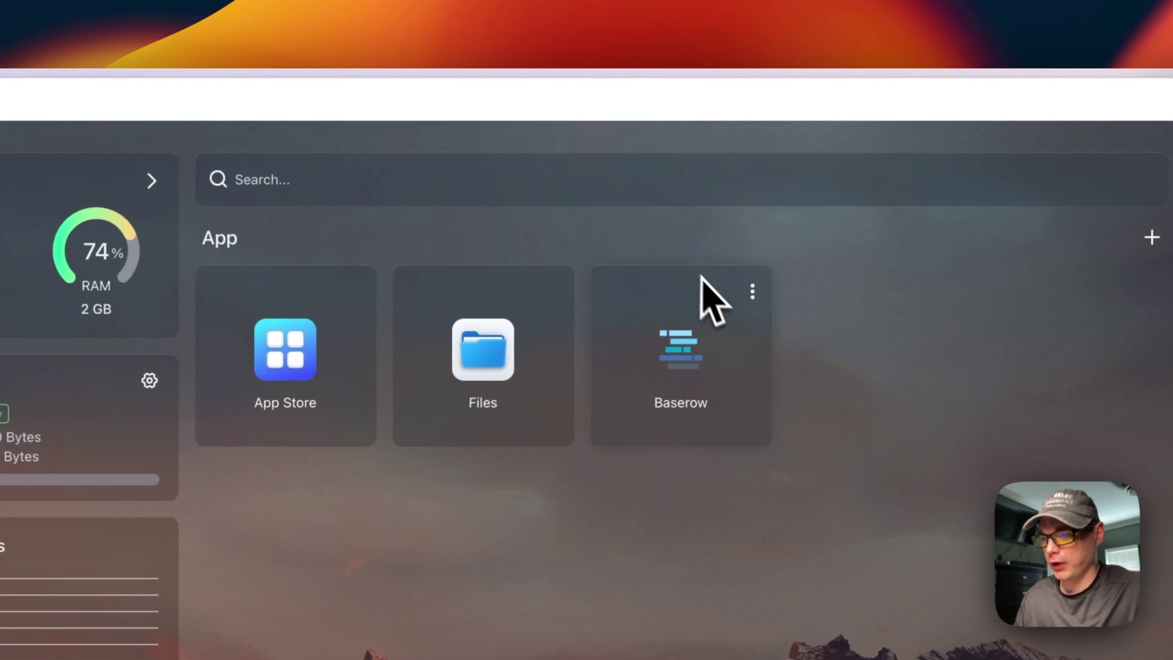
Step: Inspect the 1.20.0 image tag and /DATA/AppData/baserow/data volume path in Baserow's settings
left_click(754, 289)
left_click(699, 394)
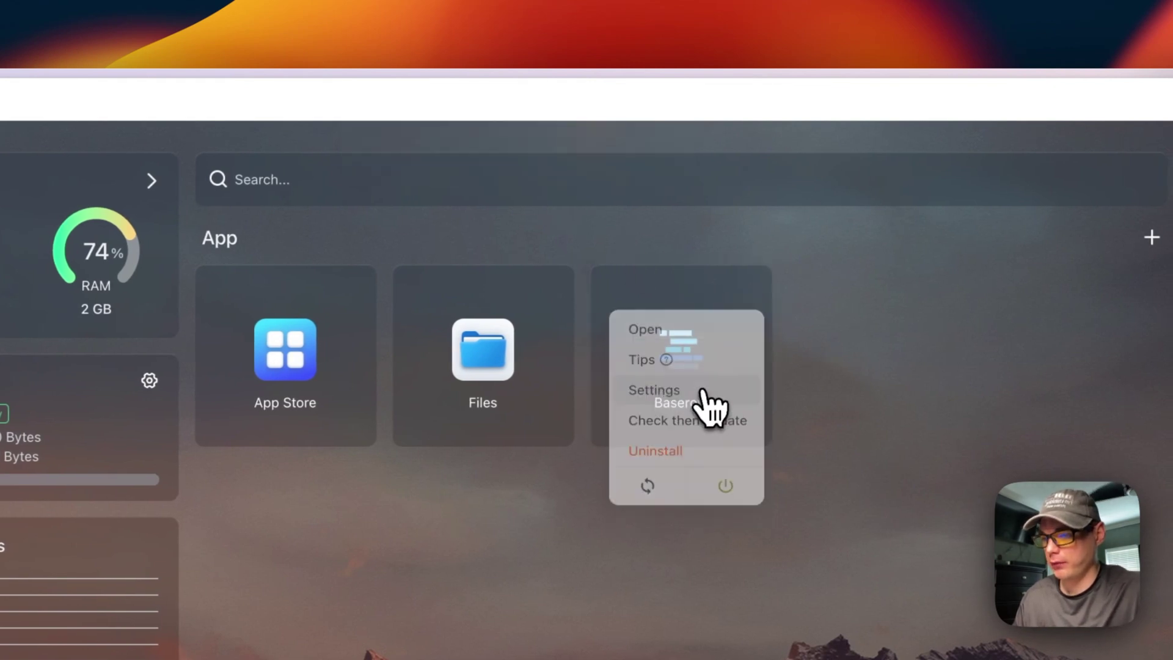
left_click_drag(467, 272, 658, 273)
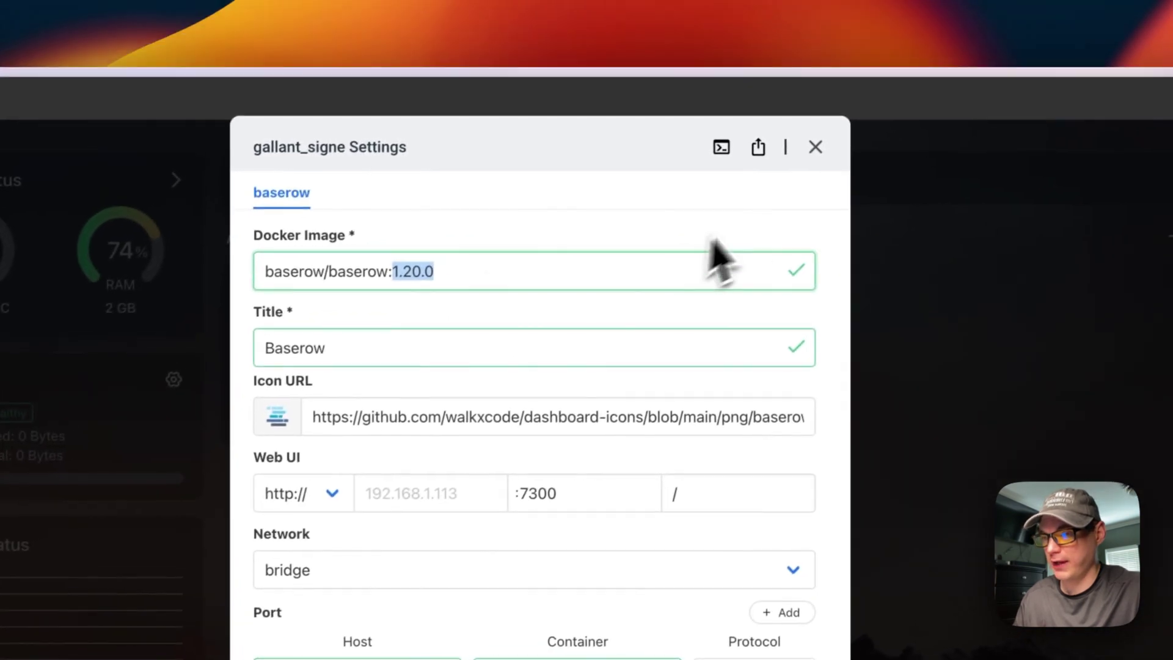
left_click(777, 152)
left_click(577, 292)
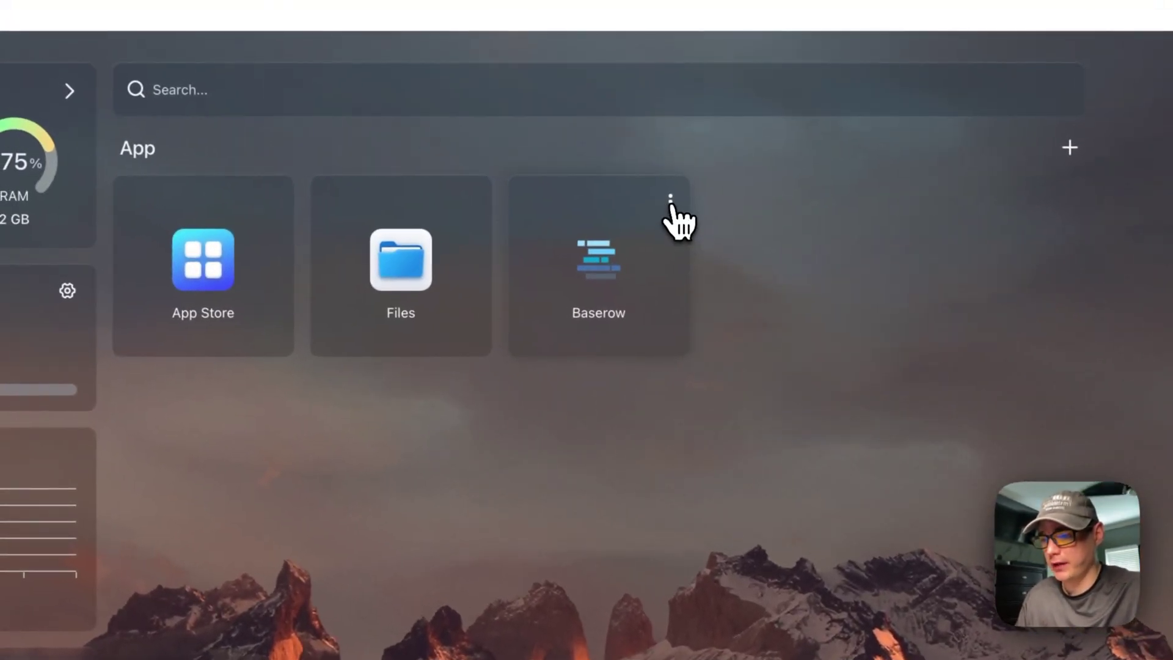
left_click(592, 166)
left_click(575, 305)
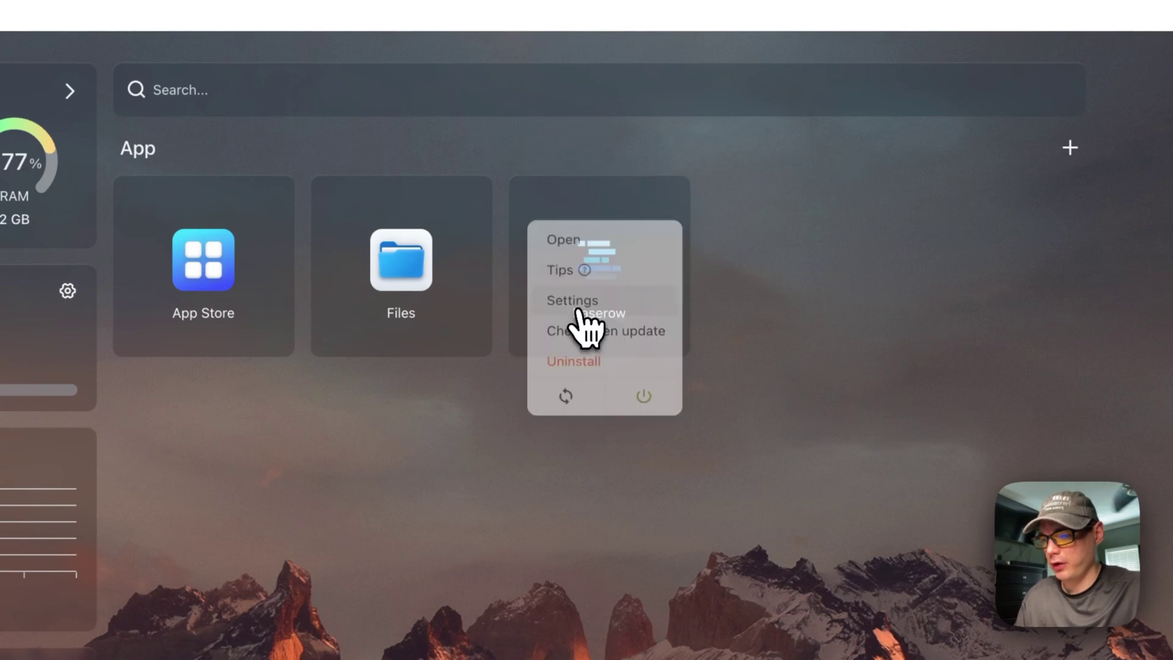
scroll(608, 425, "down", 5)
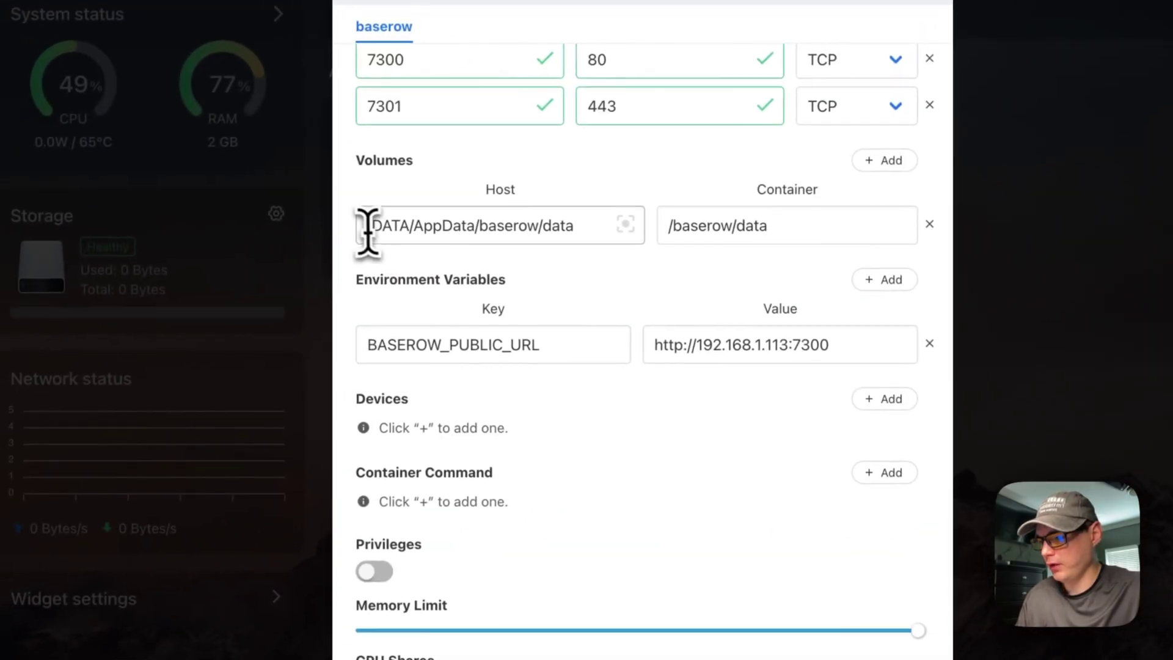
left_click_drag(366, 228, 676, 243)
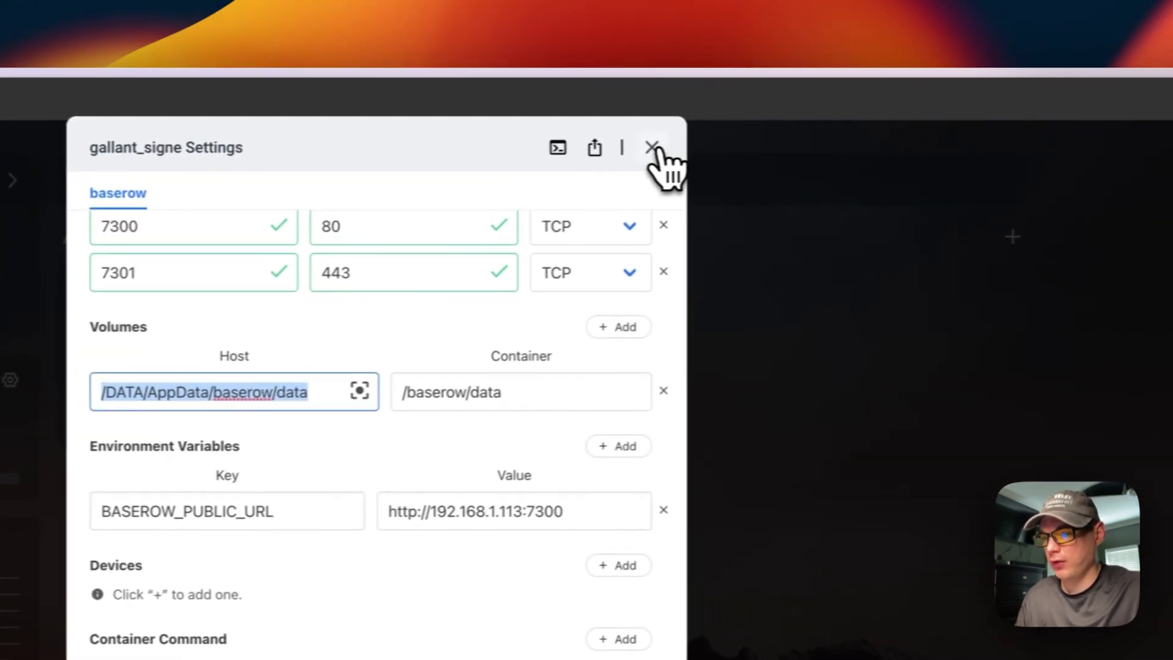
left_click(875, 125)
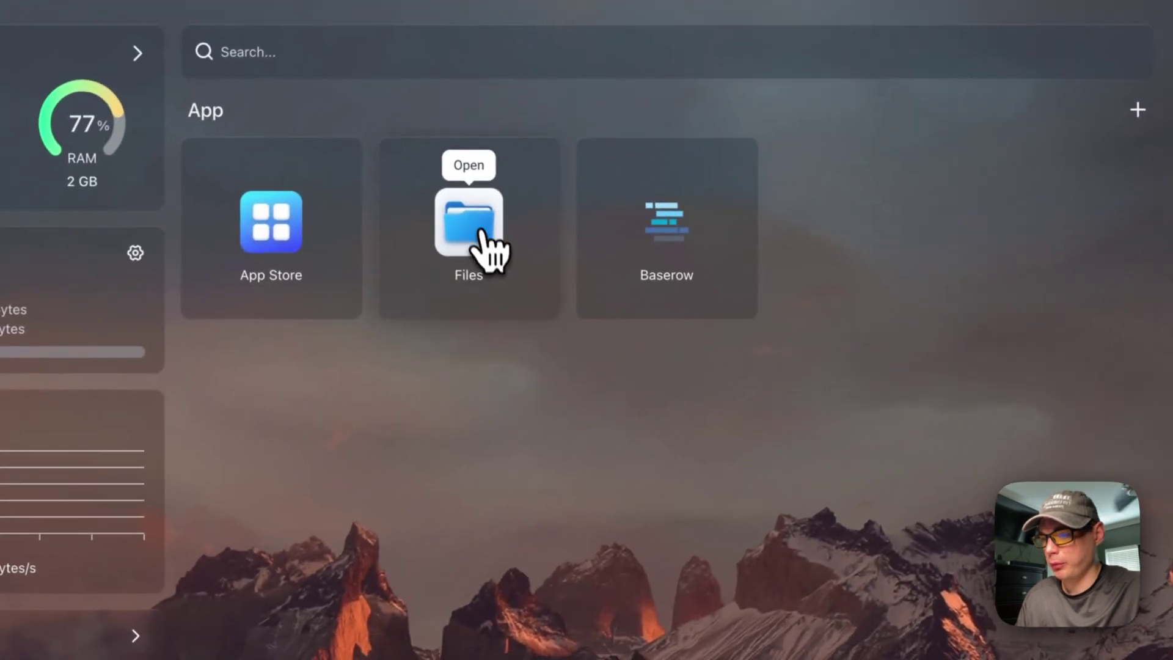
left_click(403, 308)
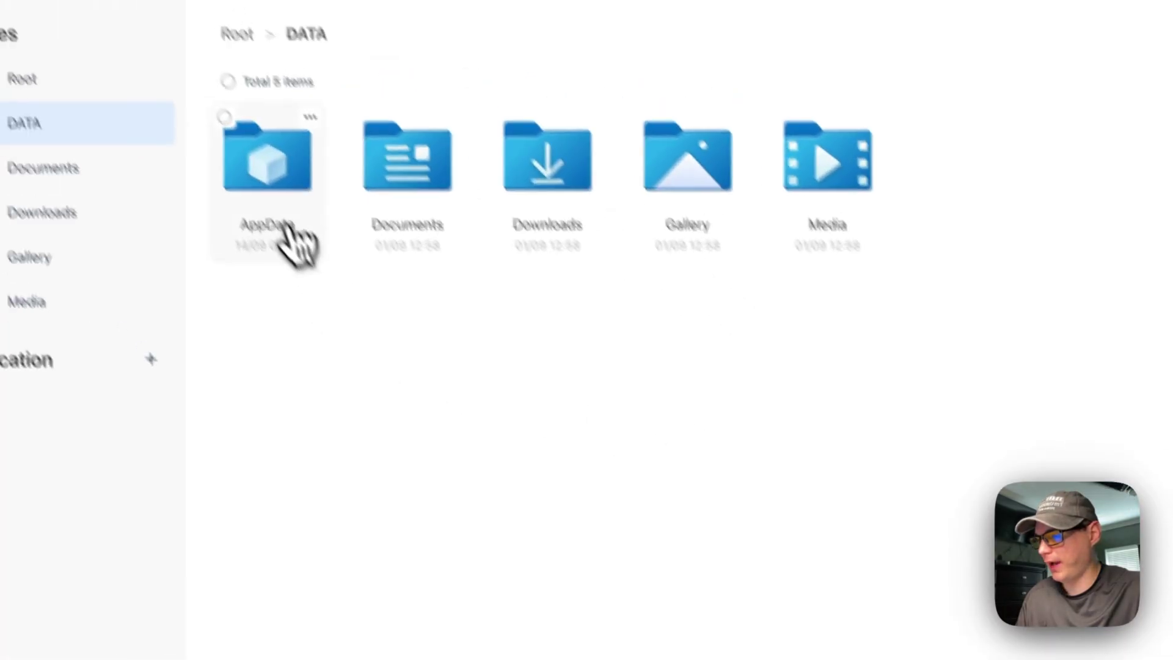
left_click(11, 178)
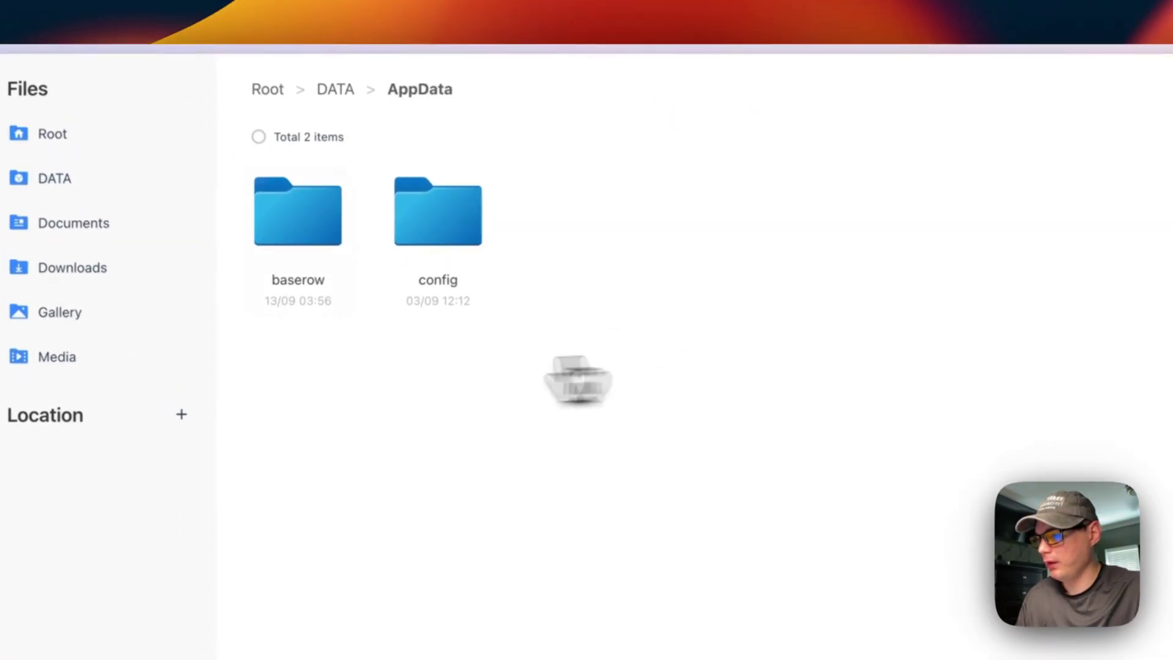
double_click(287, 223)
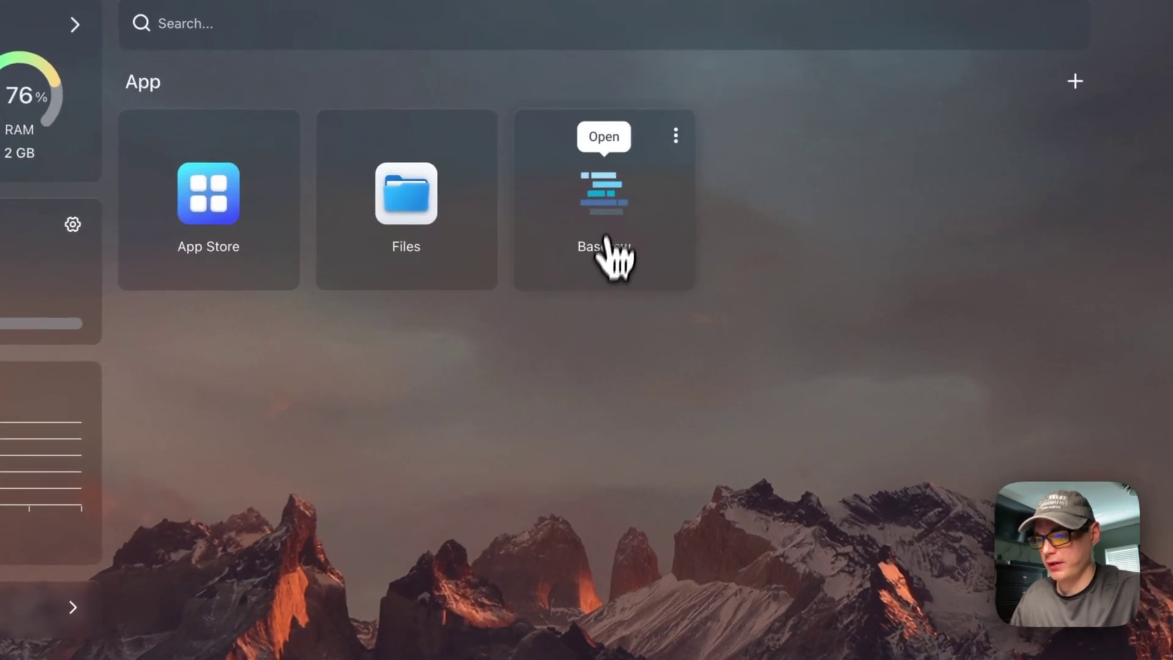
Step: Launch Baserow and sign up the admin account with e-mail, name and a repeated password
left_click(607, 191)
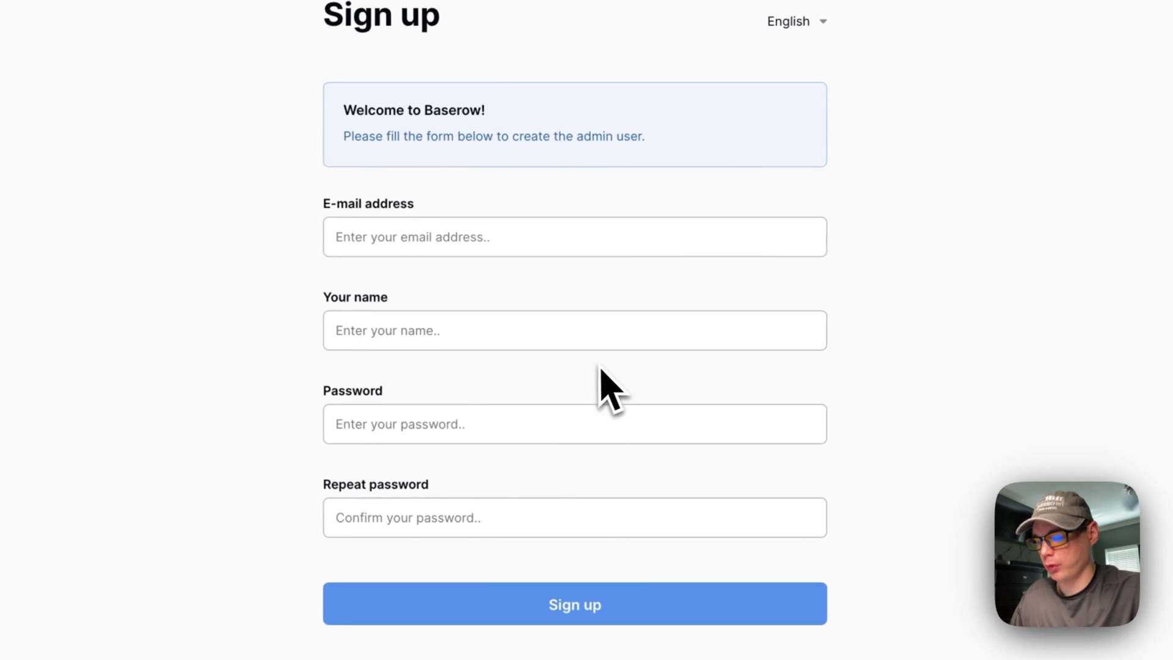
left_click(446, 235)
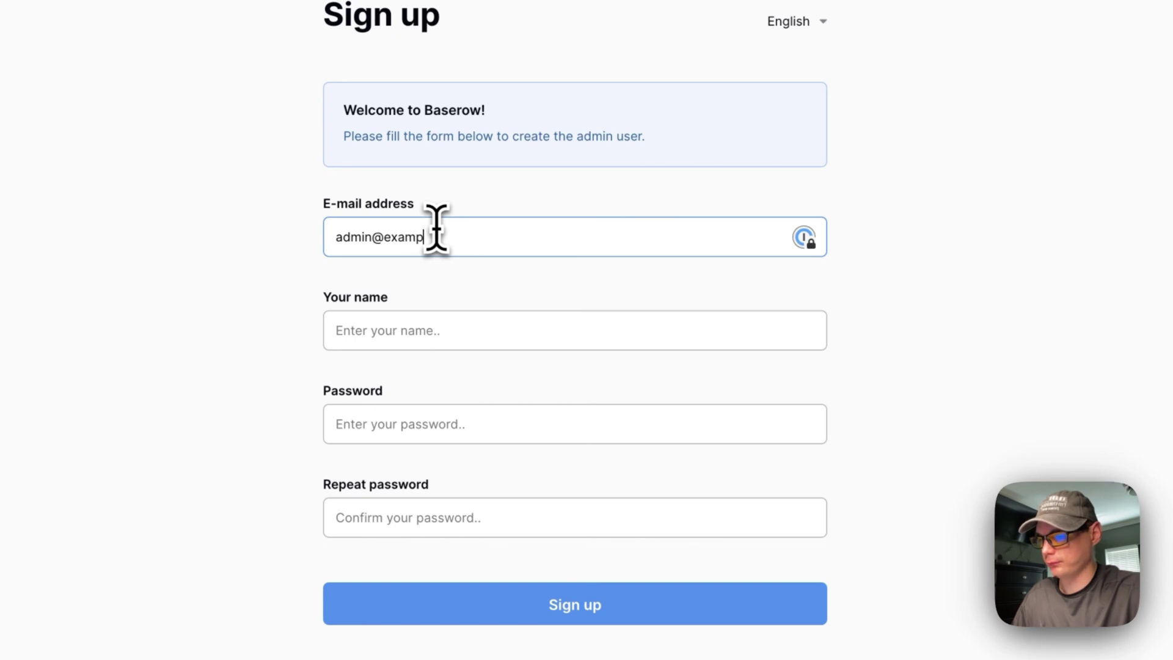
key("Tab")
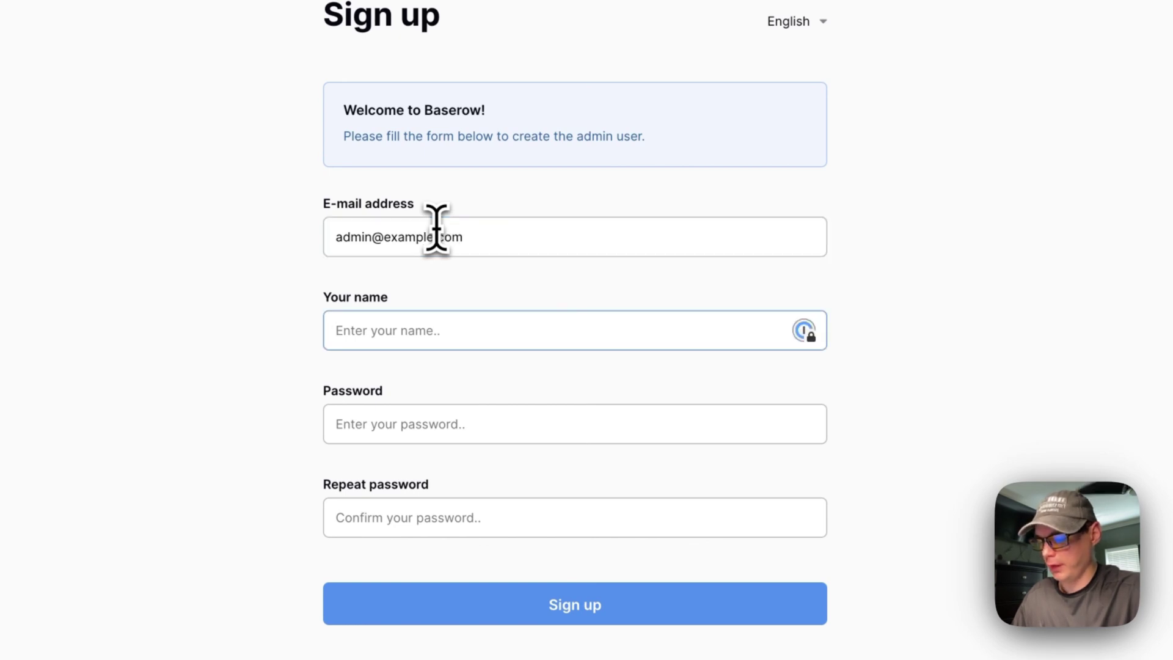
key("Tab")
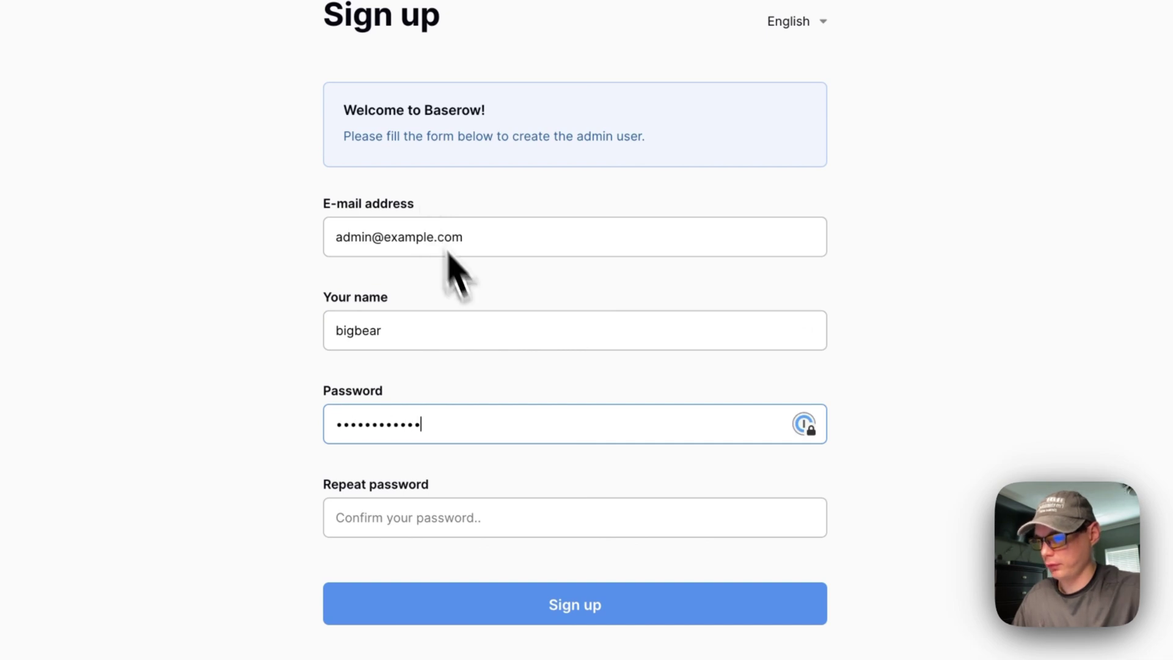
left_click(362, 520)
type("••")
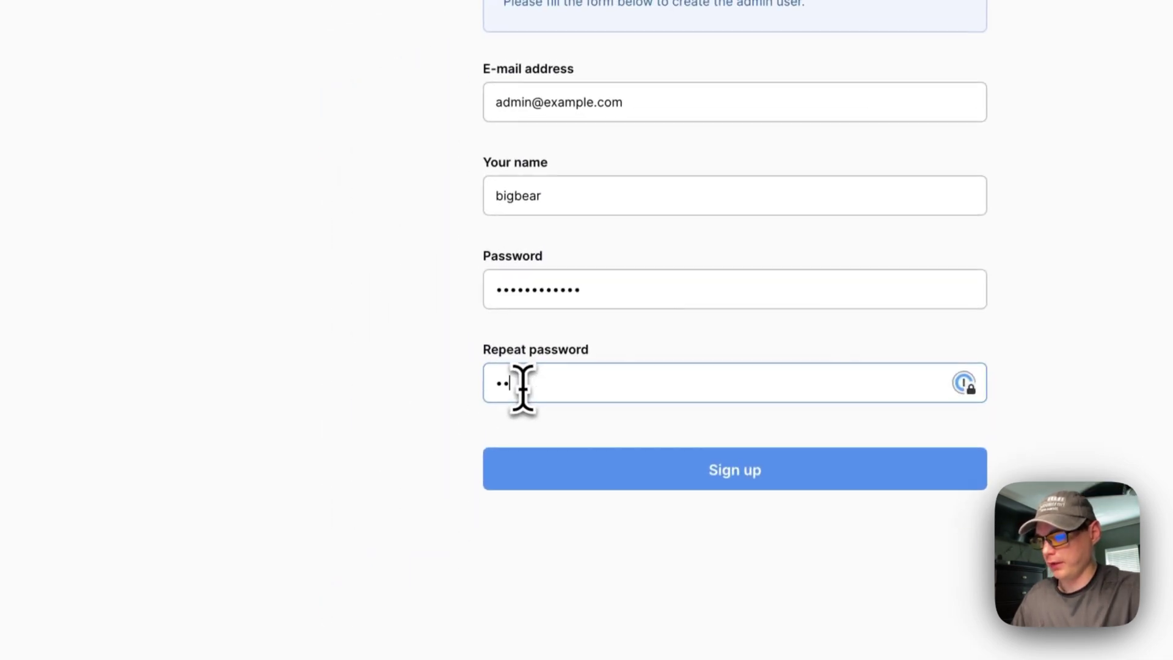
type("•")
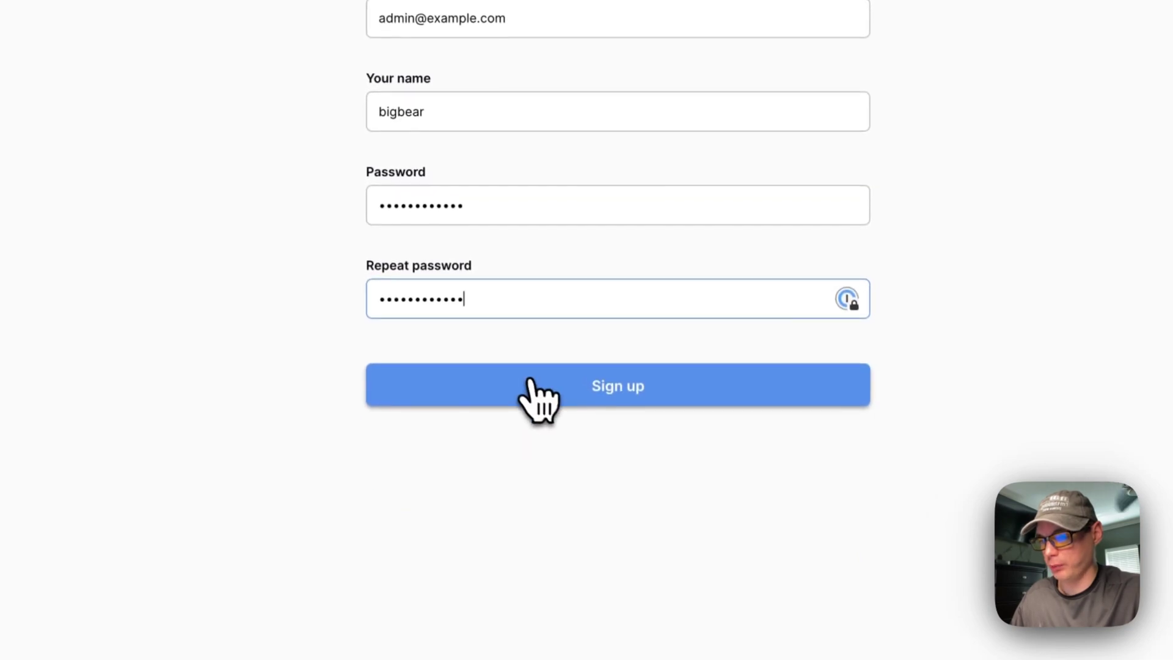
left_click(542, 388)
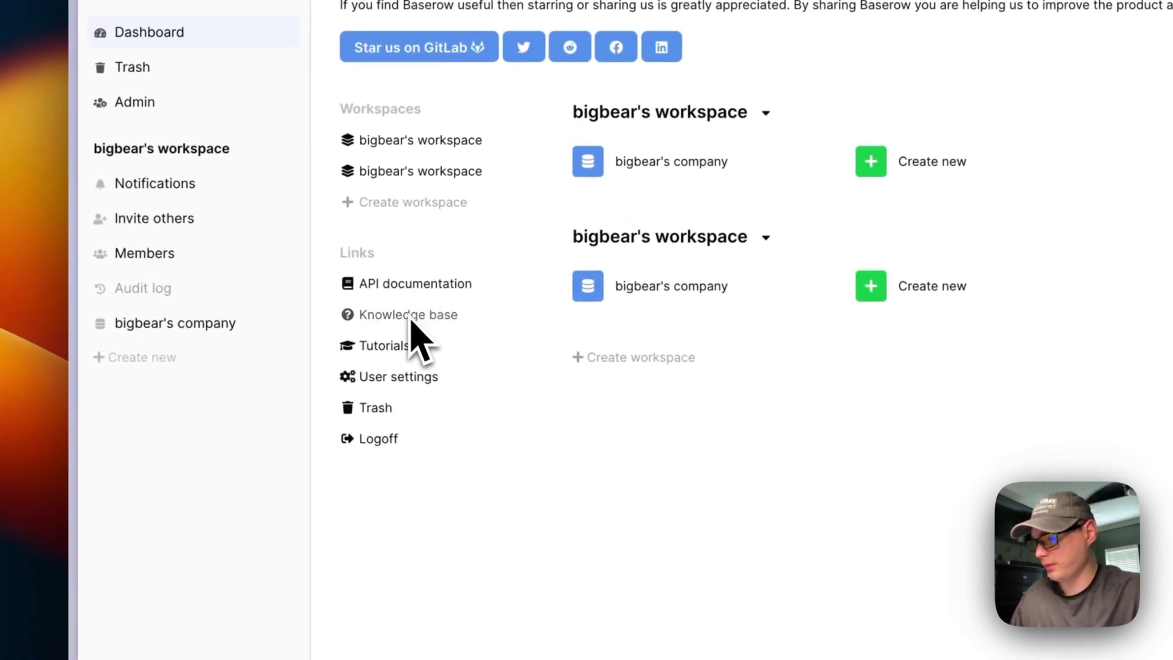
left_click(463, 379)
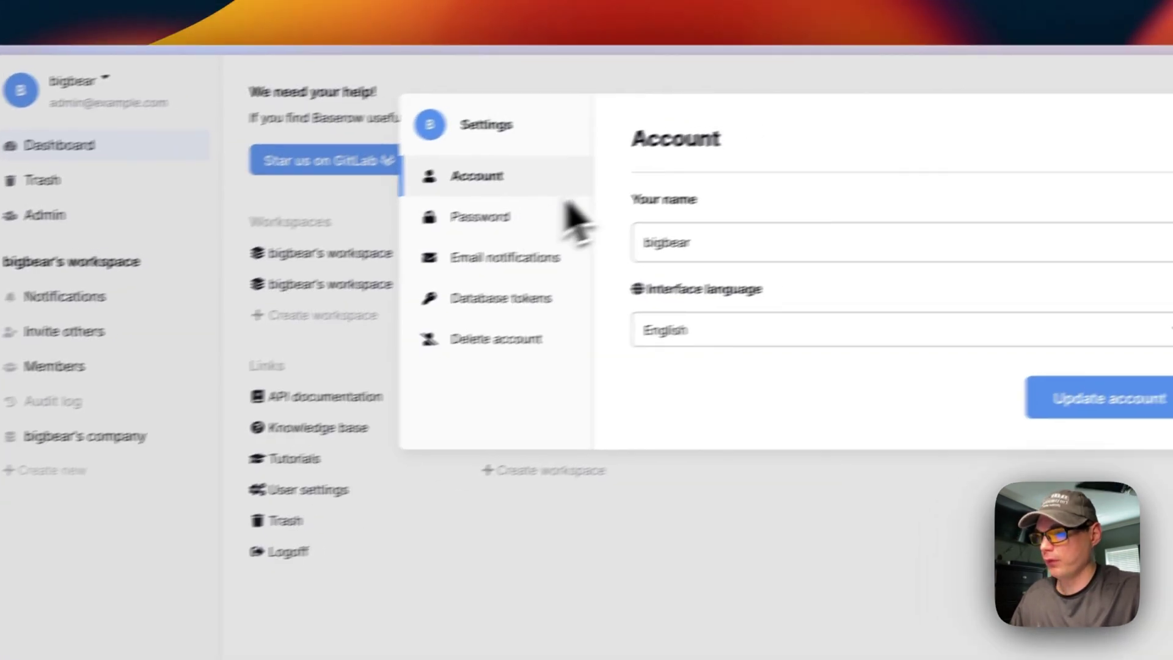
left_click_drag(553, 221, 729, 232)
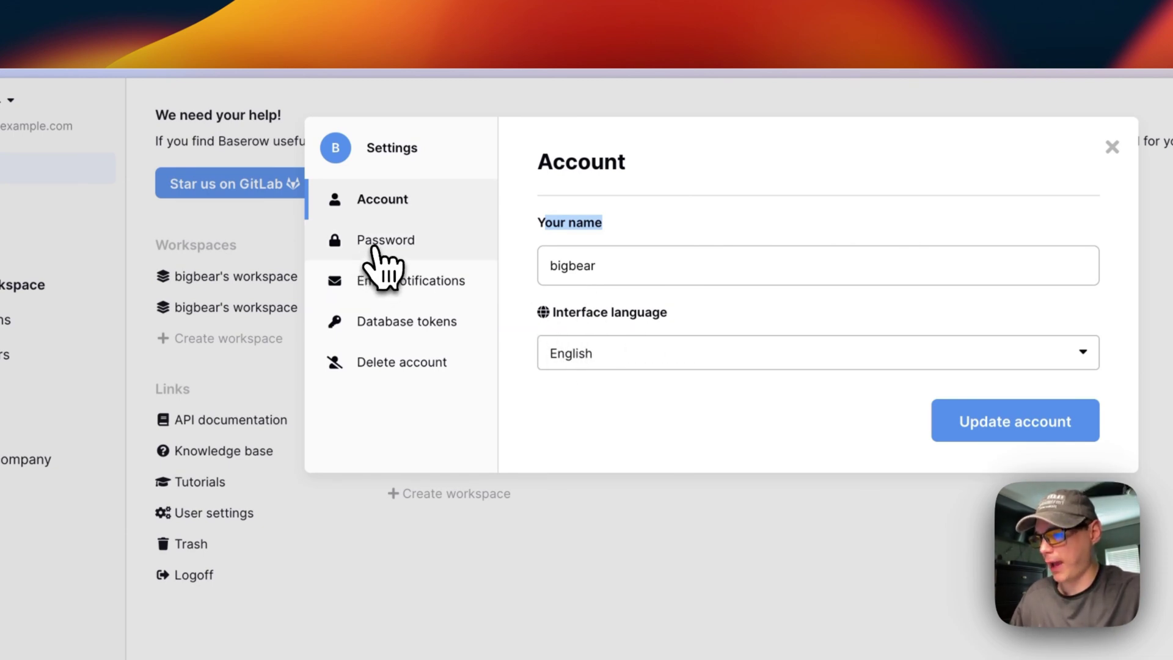
left_click(400, 281)
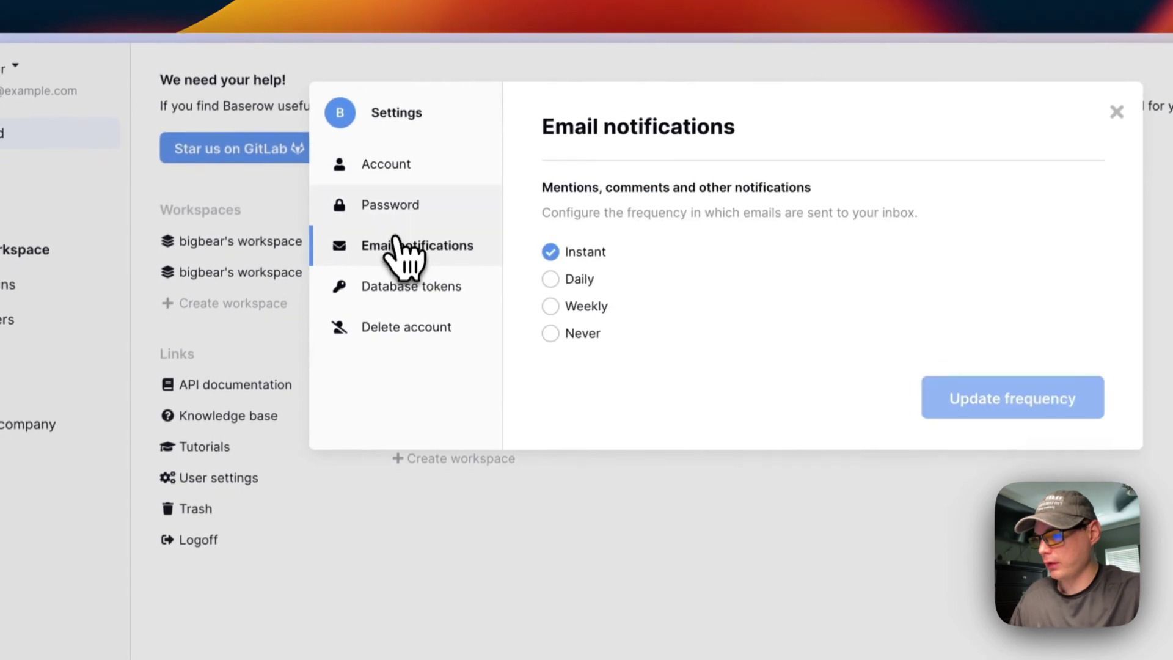
left_click(388, 240)
left_click(426, 223)
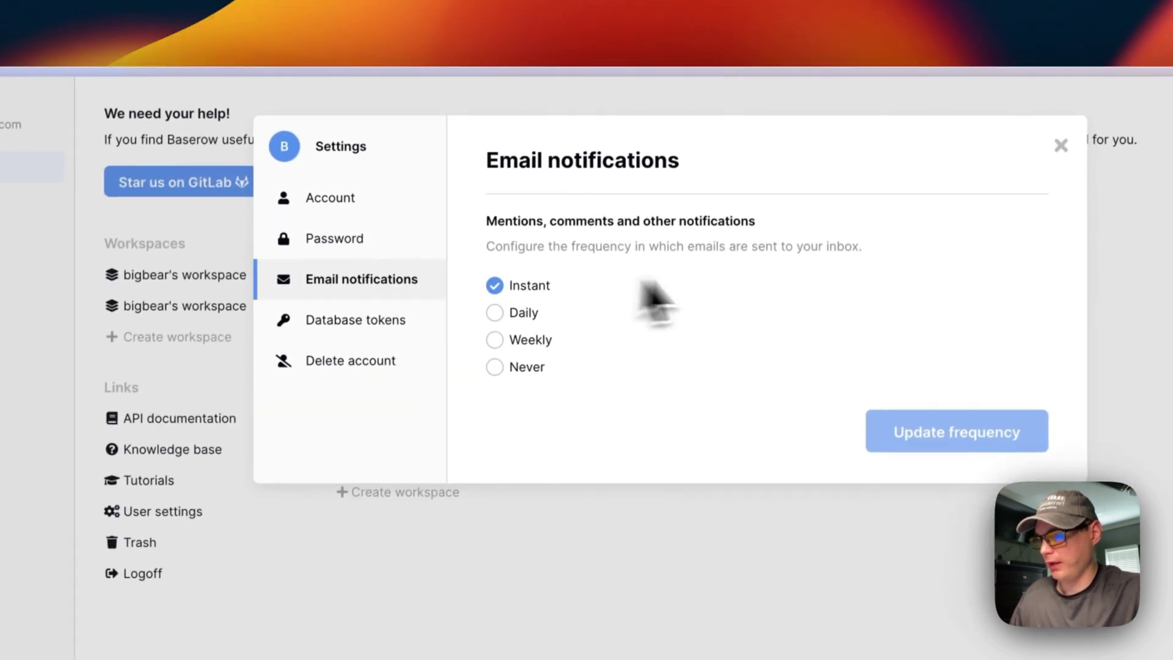
left_click(385, 319)
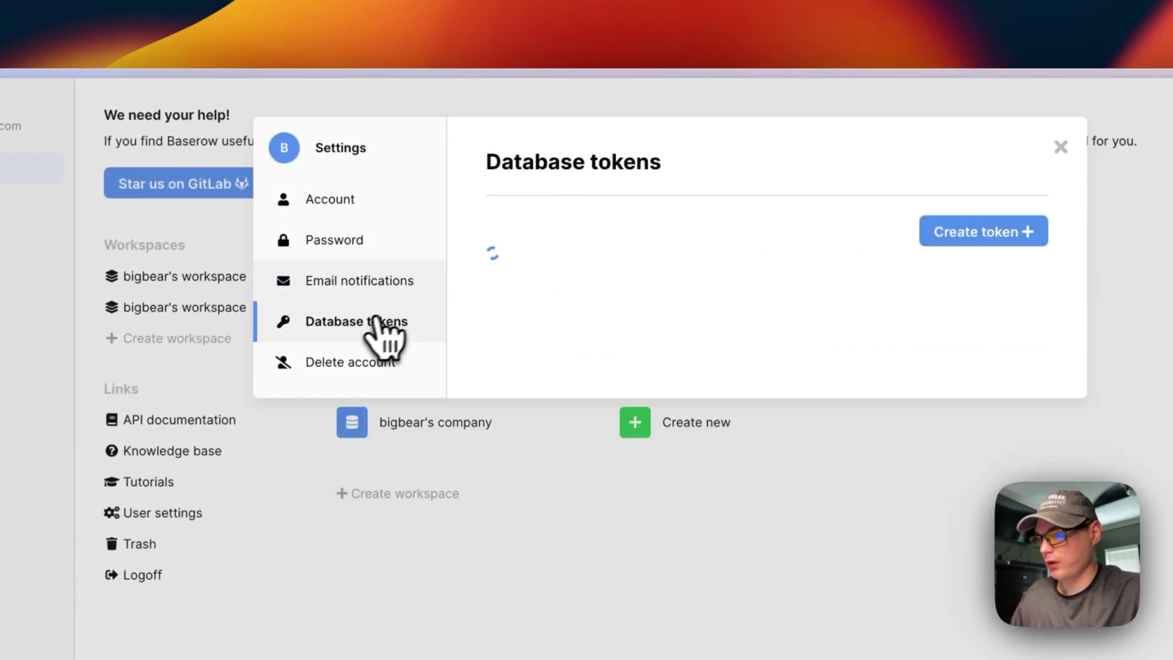
left_click_drag(491, 285, 814, 379)
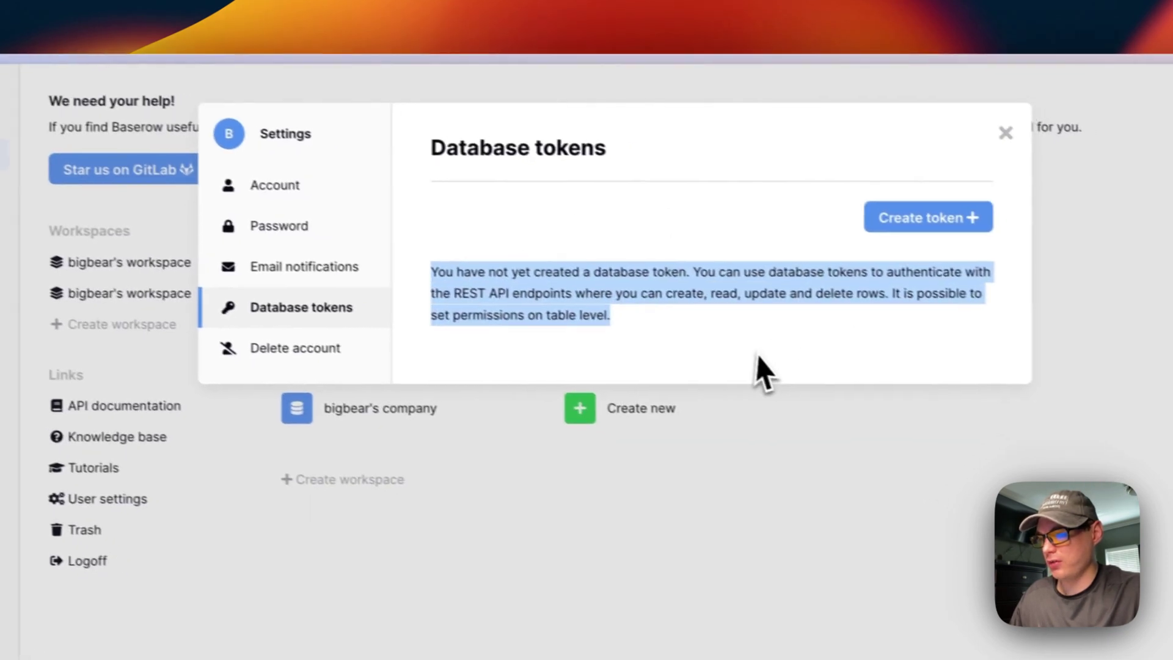
left_click(342, 361)
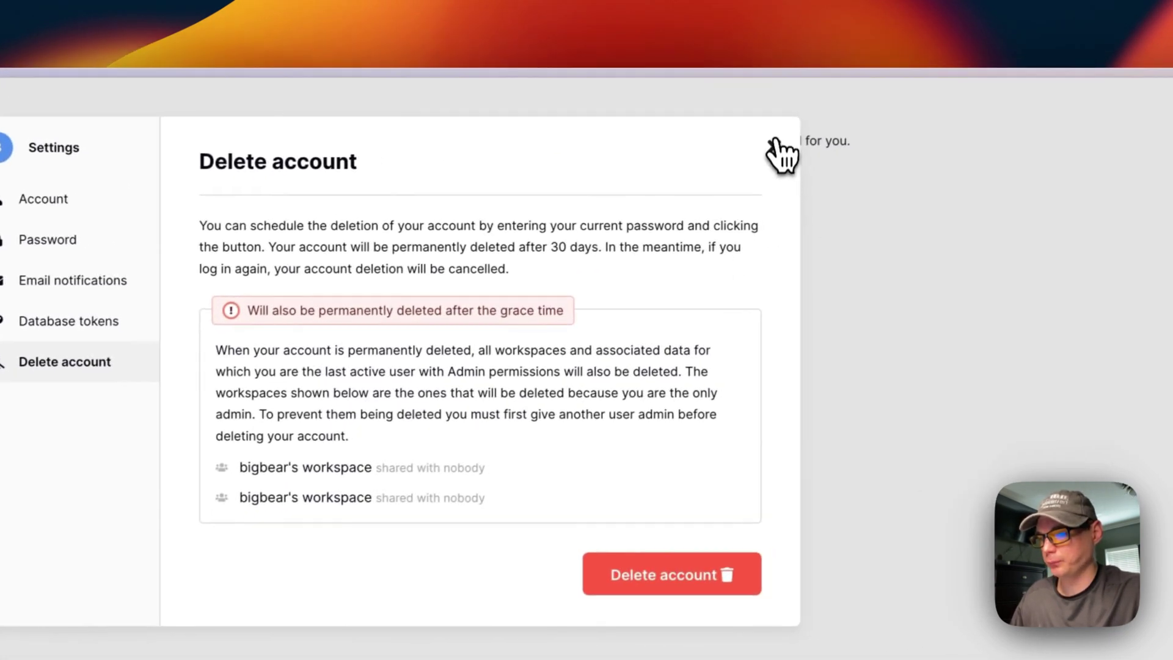
Step: Close account settings and look at the workspace notifications, invite form and member list
left_click(1044, 126)
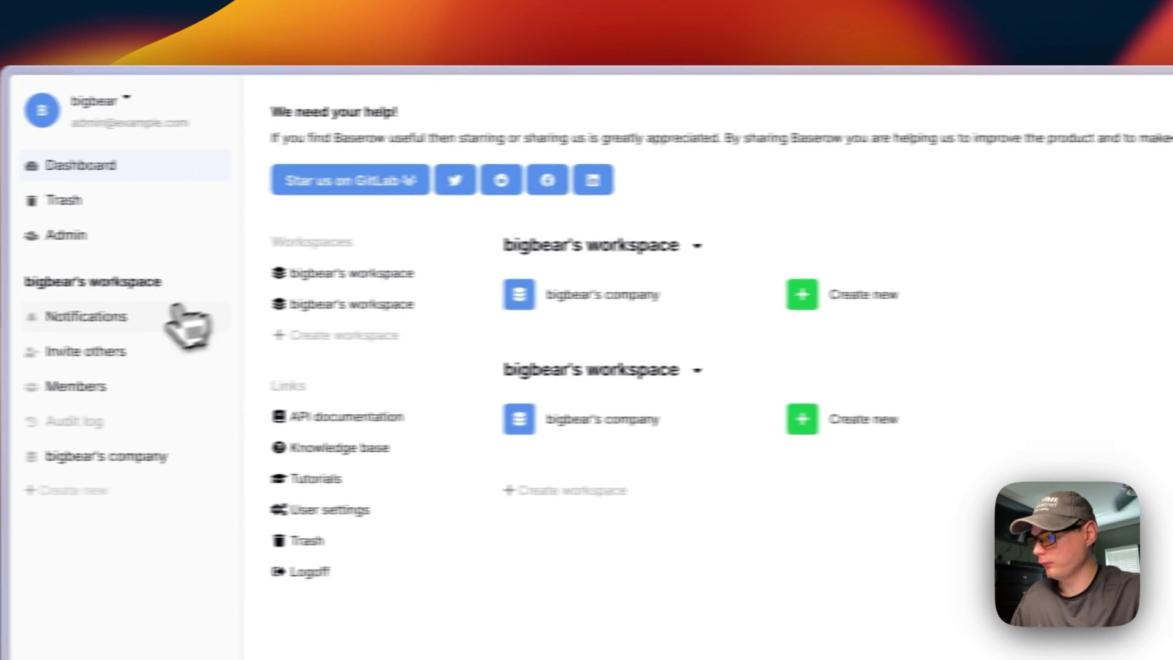
left_click(181, 317)
left_click(149, 349)
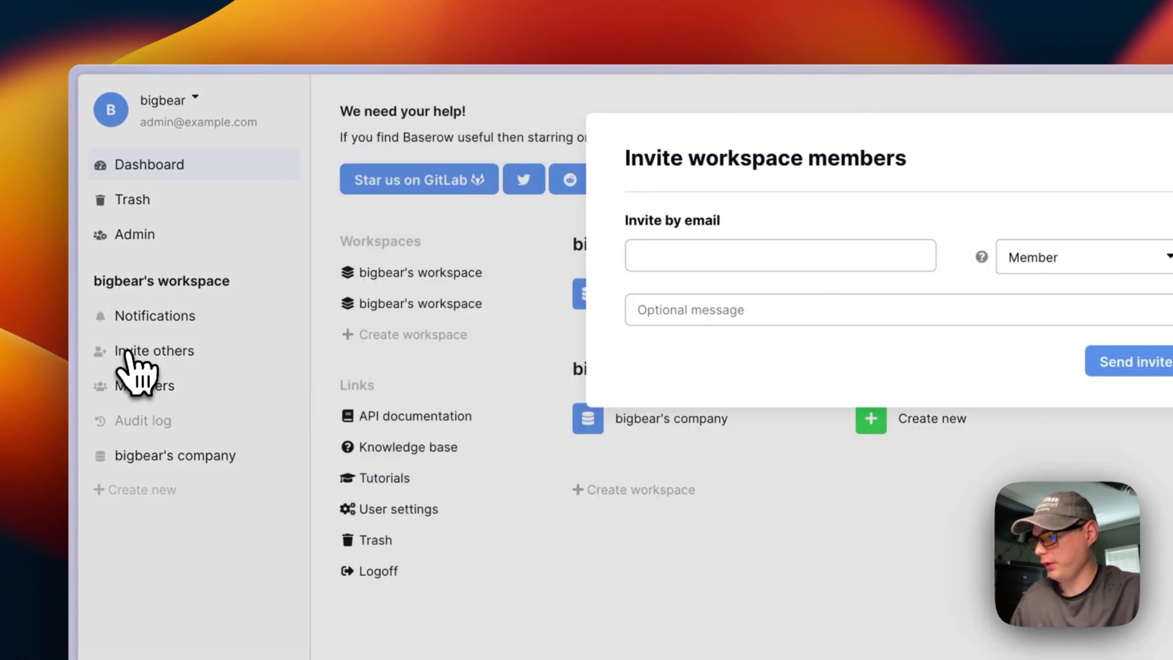
left_click(586, 403)
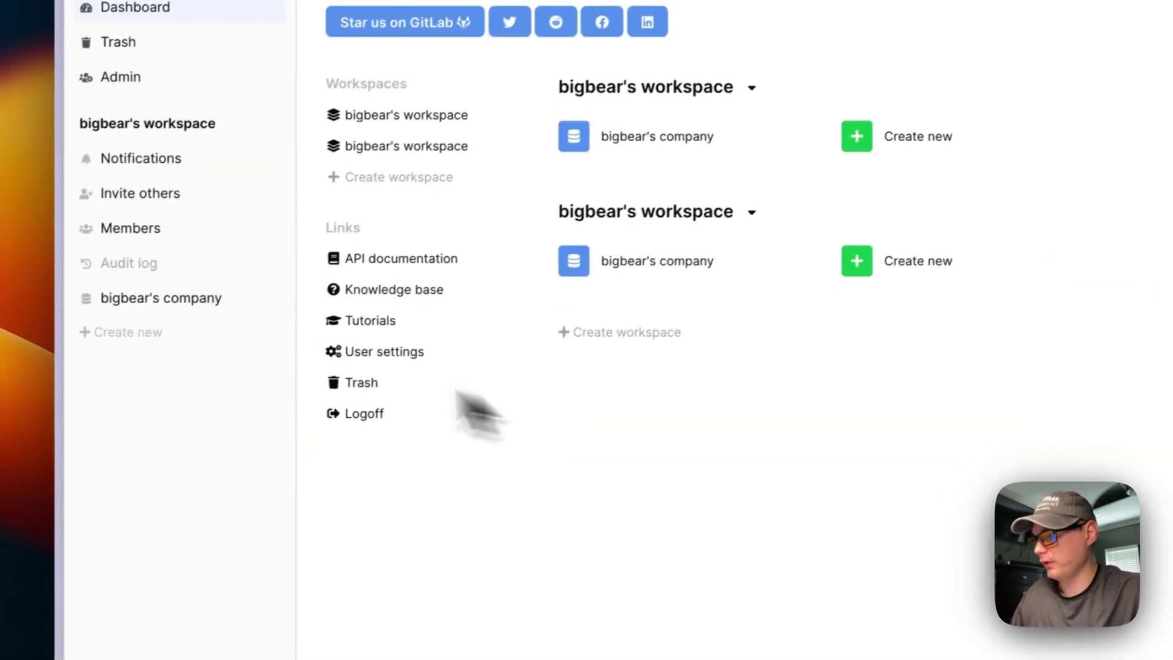
left_click(71, 356)
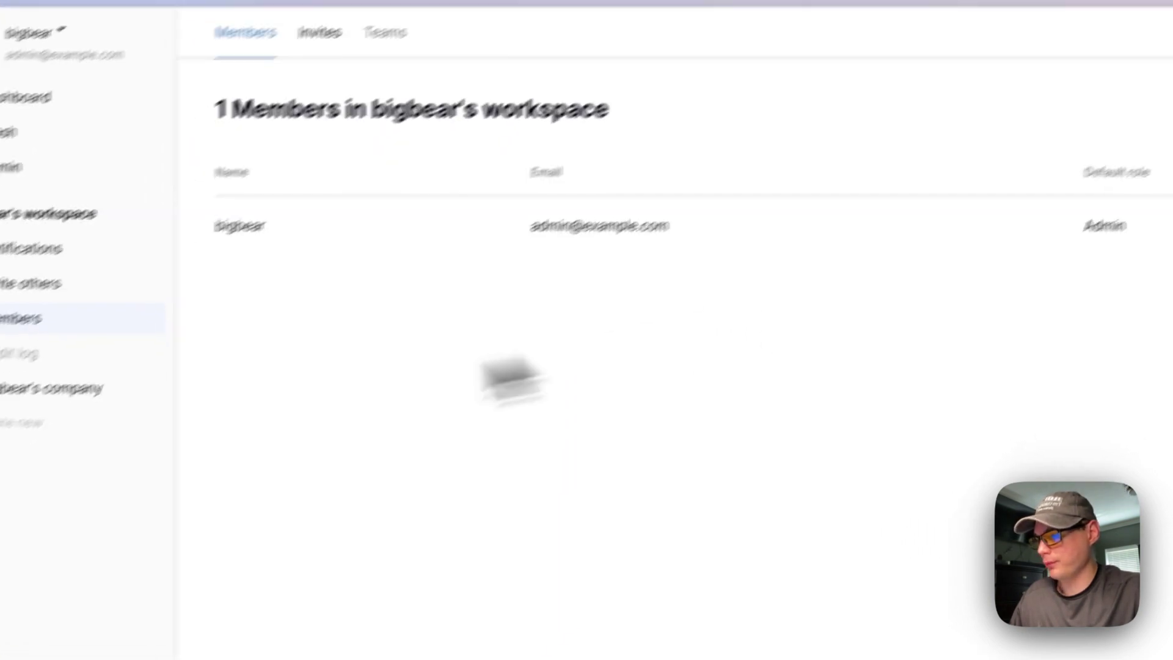
Step: Expand the company database and open the Customers, then Projects tables
left_click(76, 440)
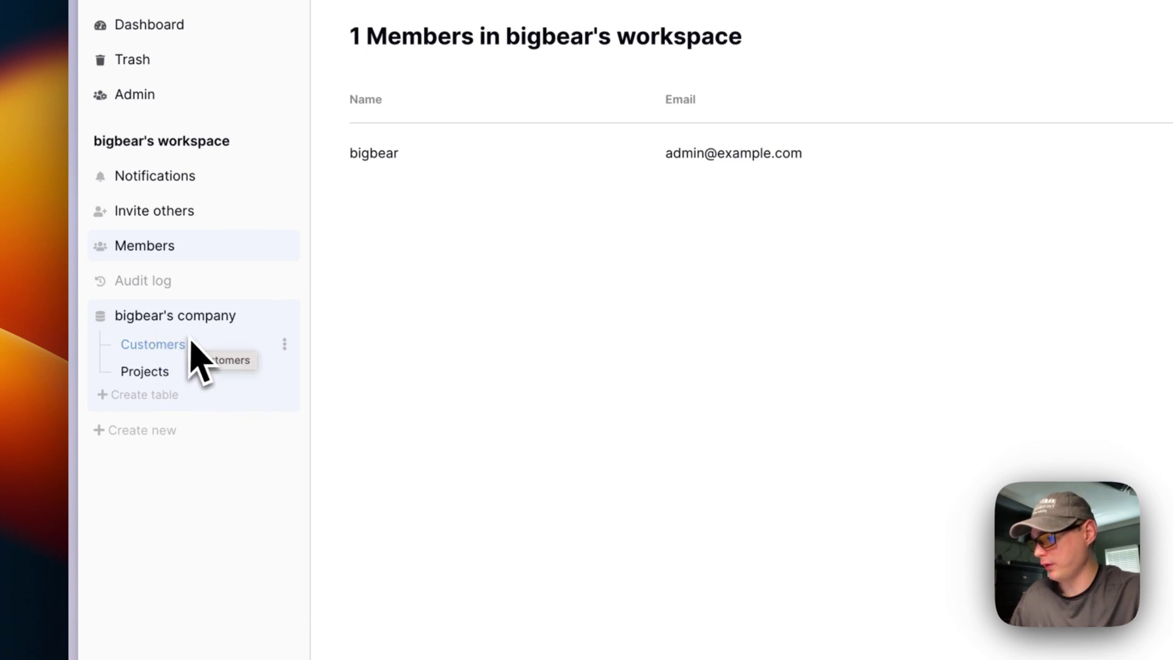
left_click(160, 346)
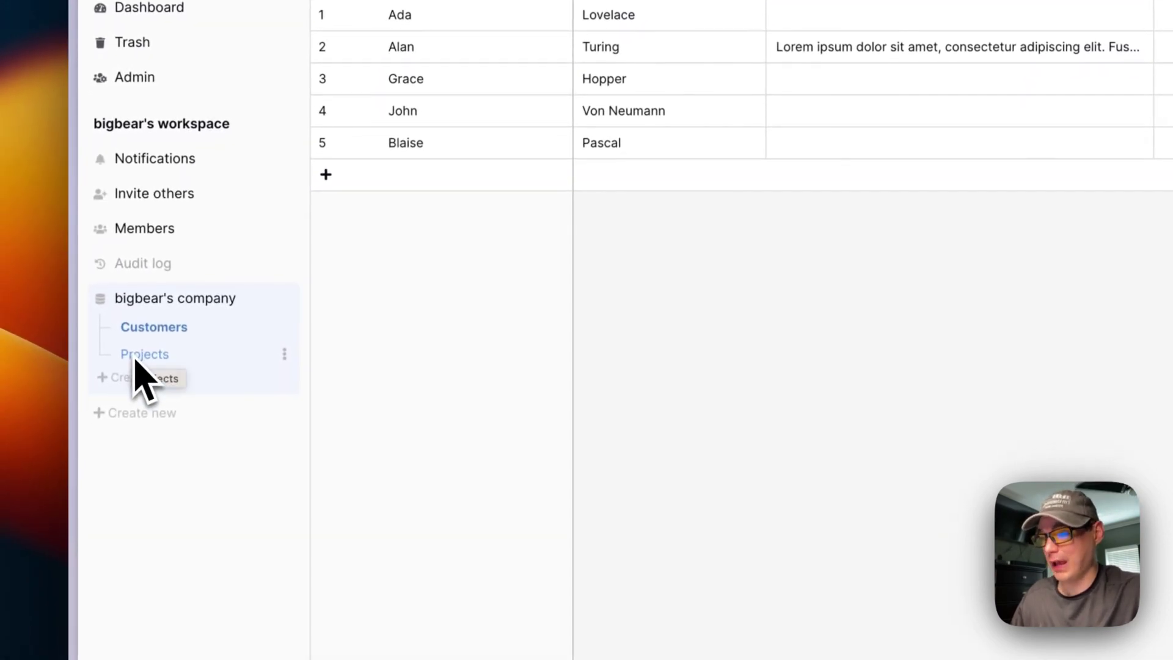
left_click(141, 358)
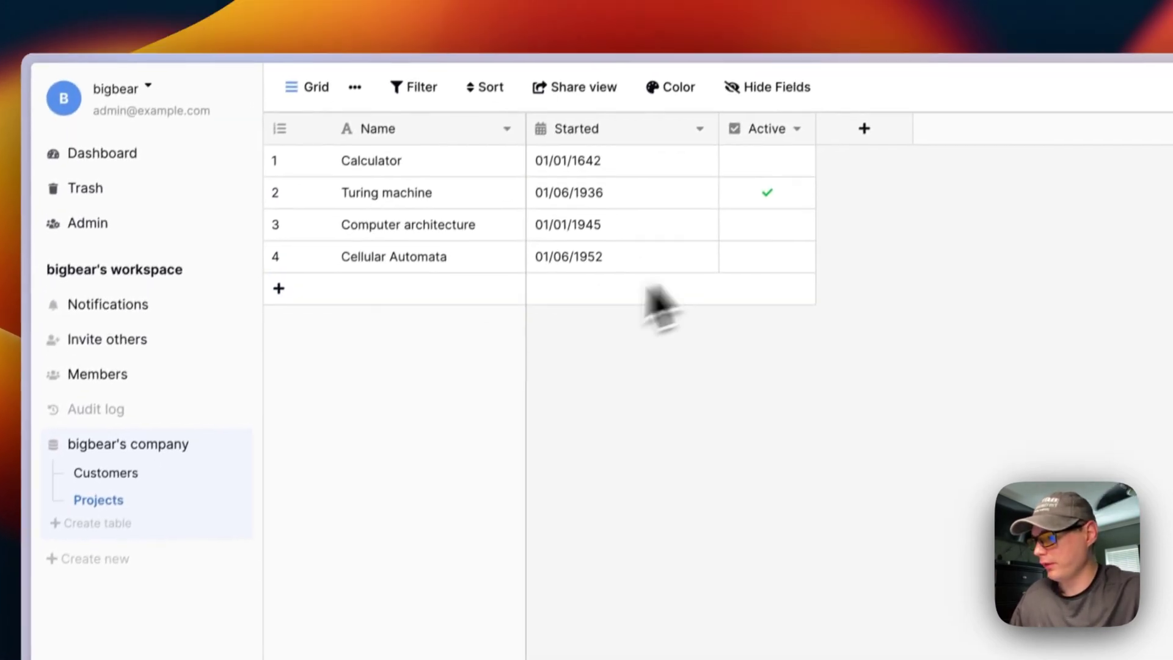
Step: Create a new Users table in the company database
left_click(196, 426)
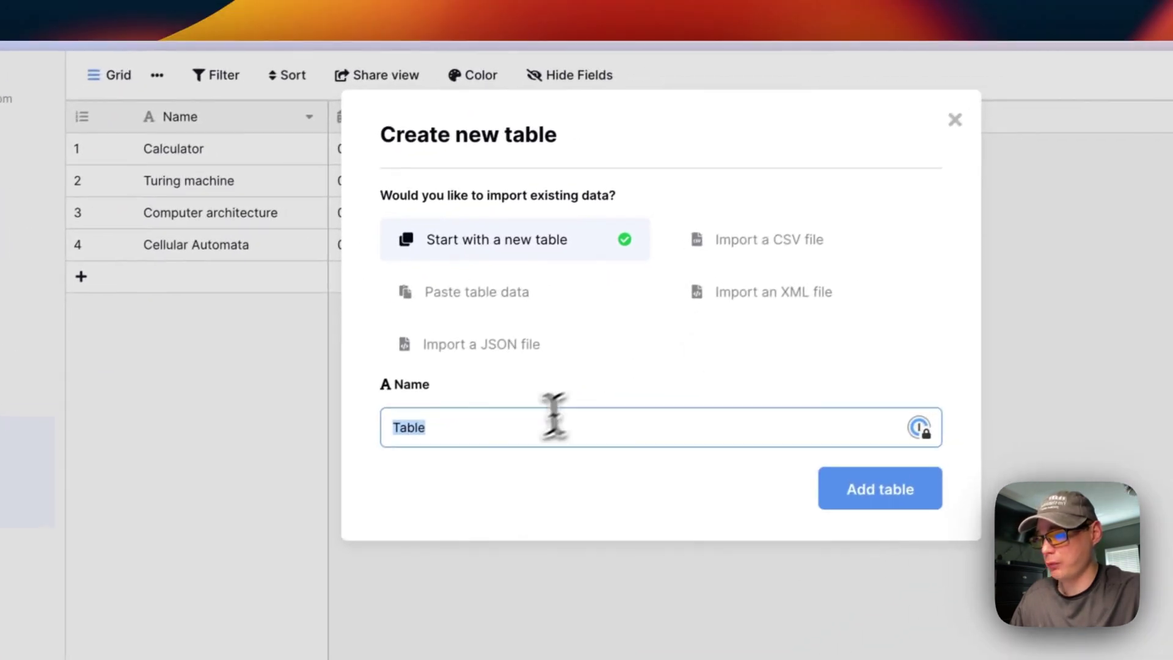
left_click(509, 435)
key("super+a")
type("Testin")
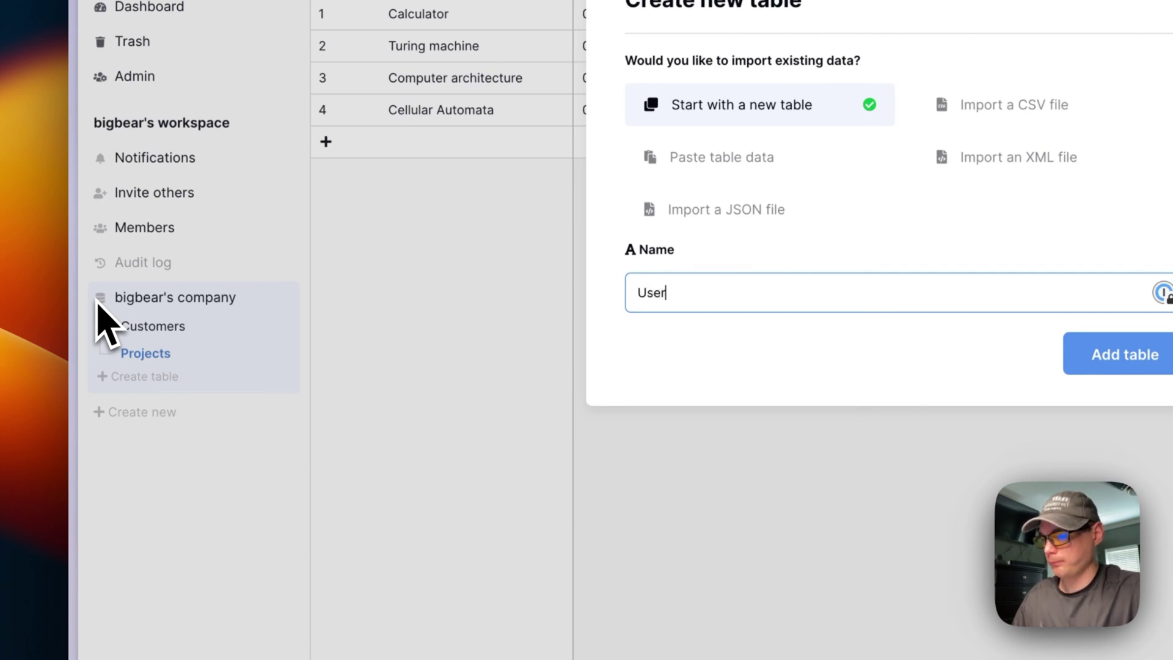
left_click(1110, 350)
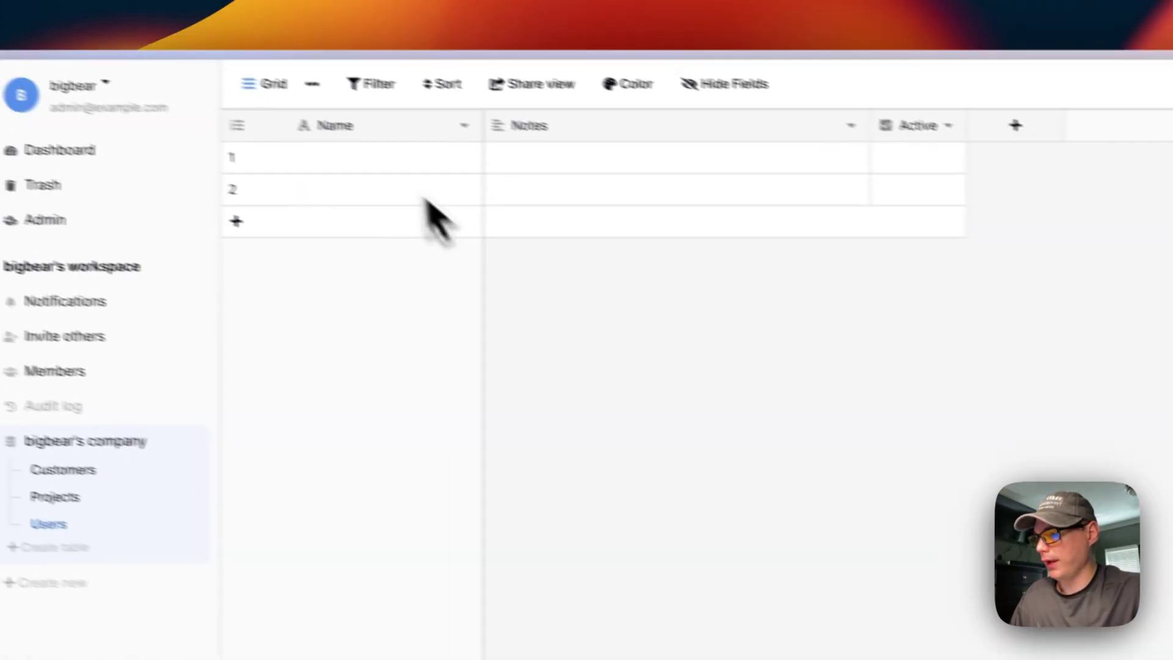
Step: Fill two user rows, the second named John, each with the note '123 Testing'
left_click(408, 185)
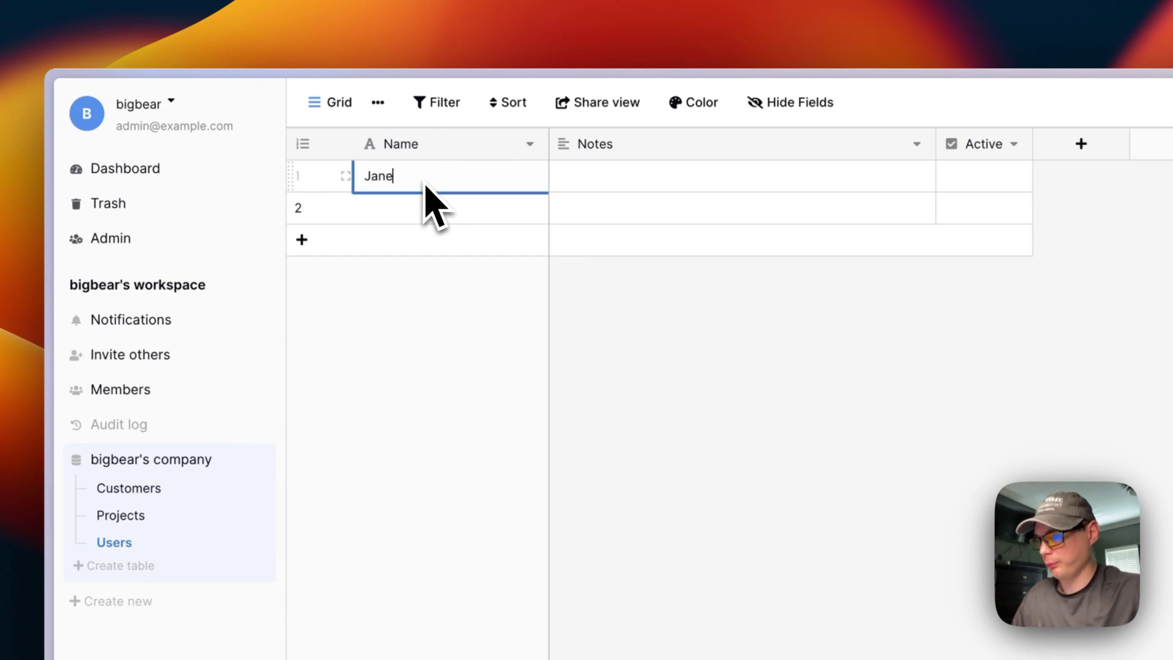
double_click(589, 178)
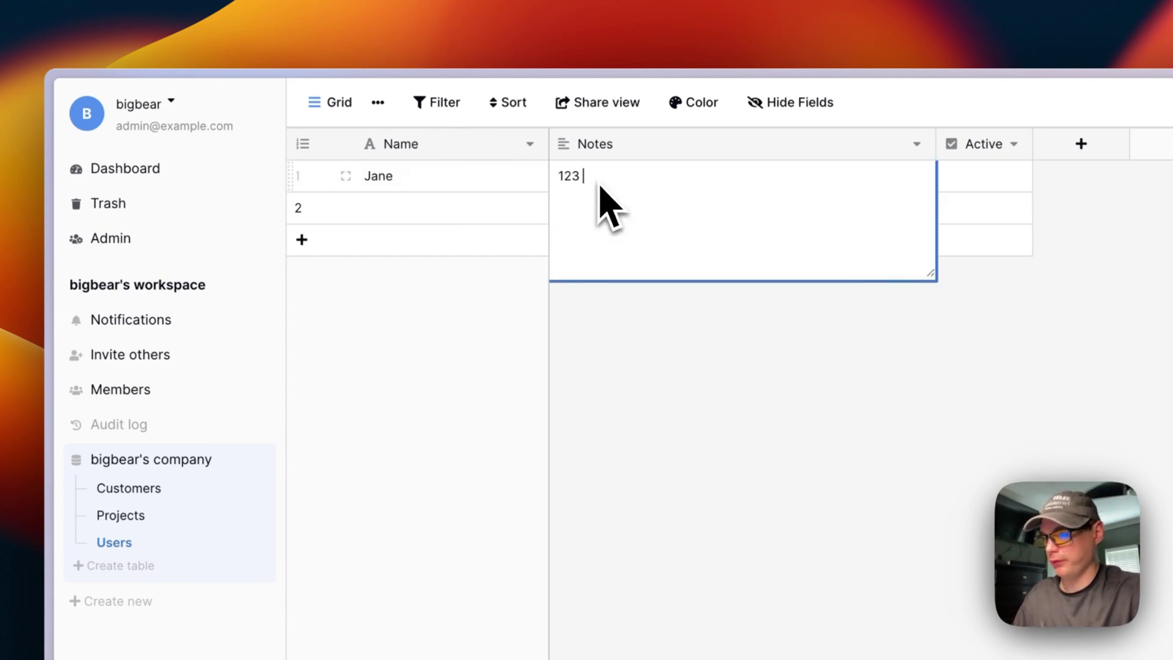
left_click(770, 431)
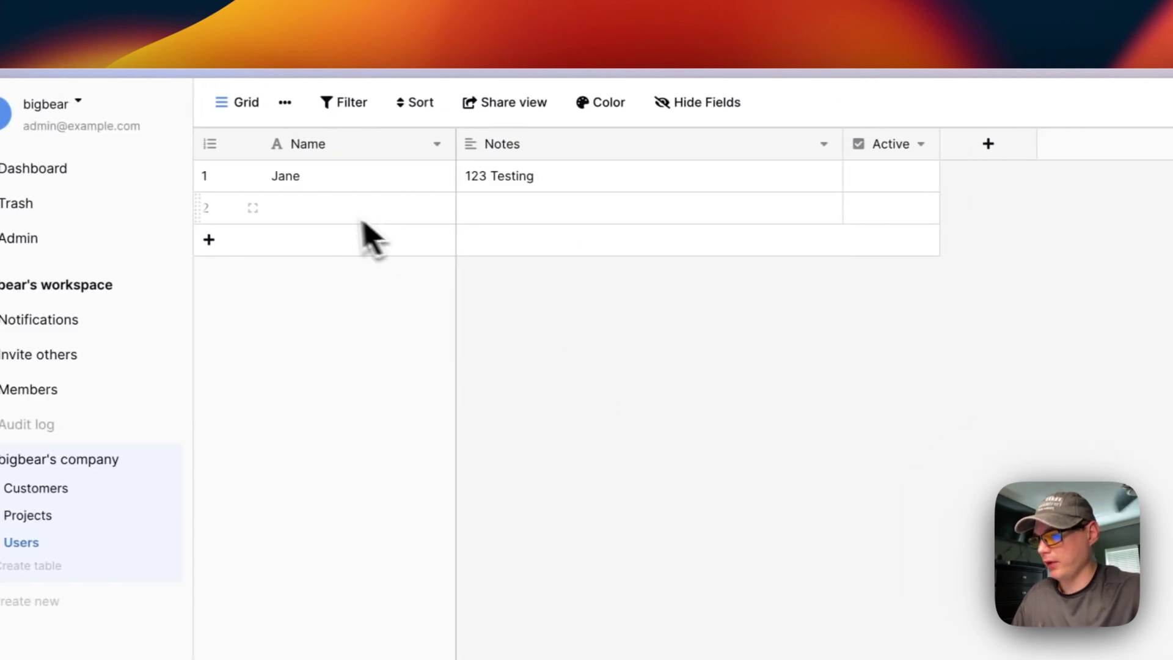
double_click(421, 217)
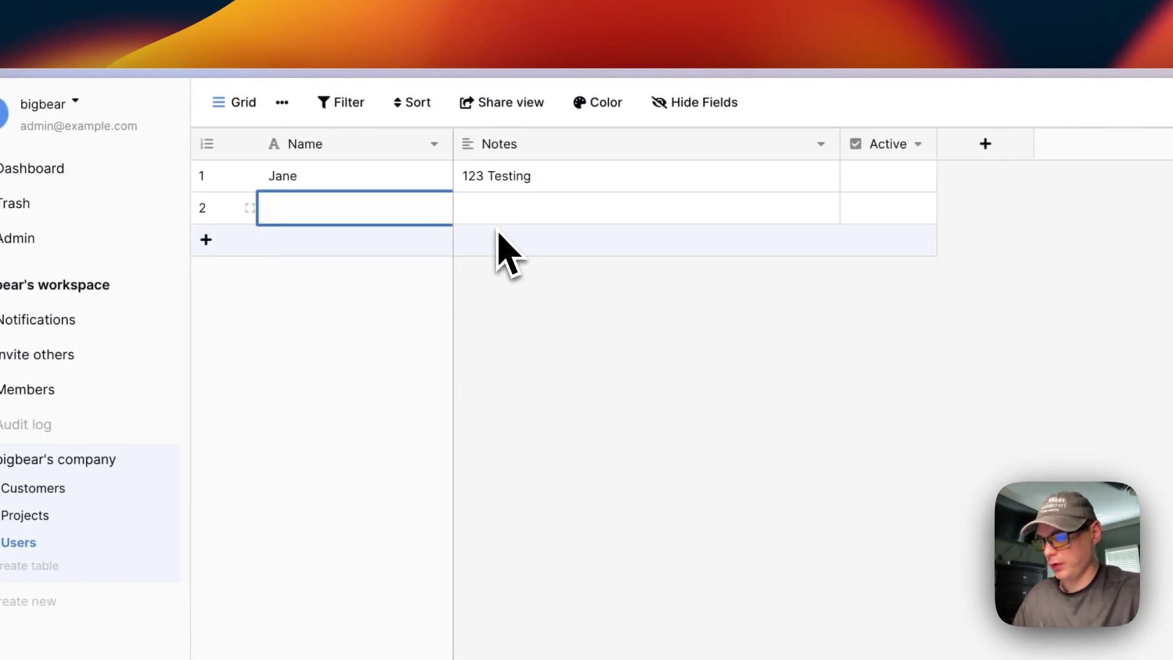
type("John")
left_click(555, 212)
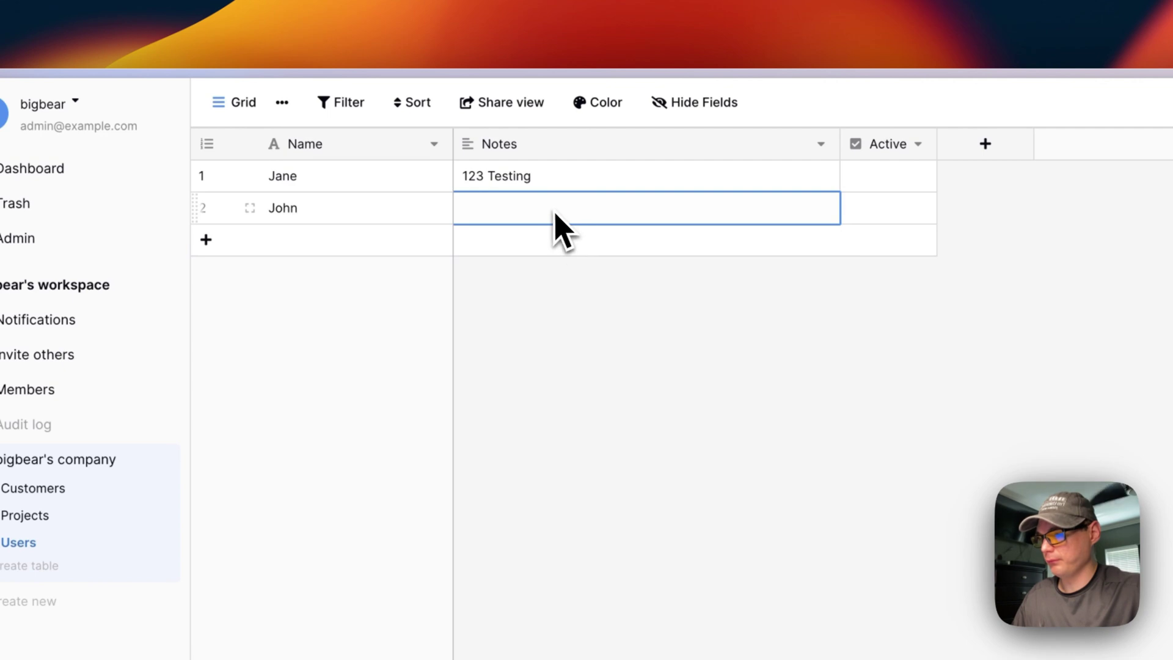
type("123 Testing")
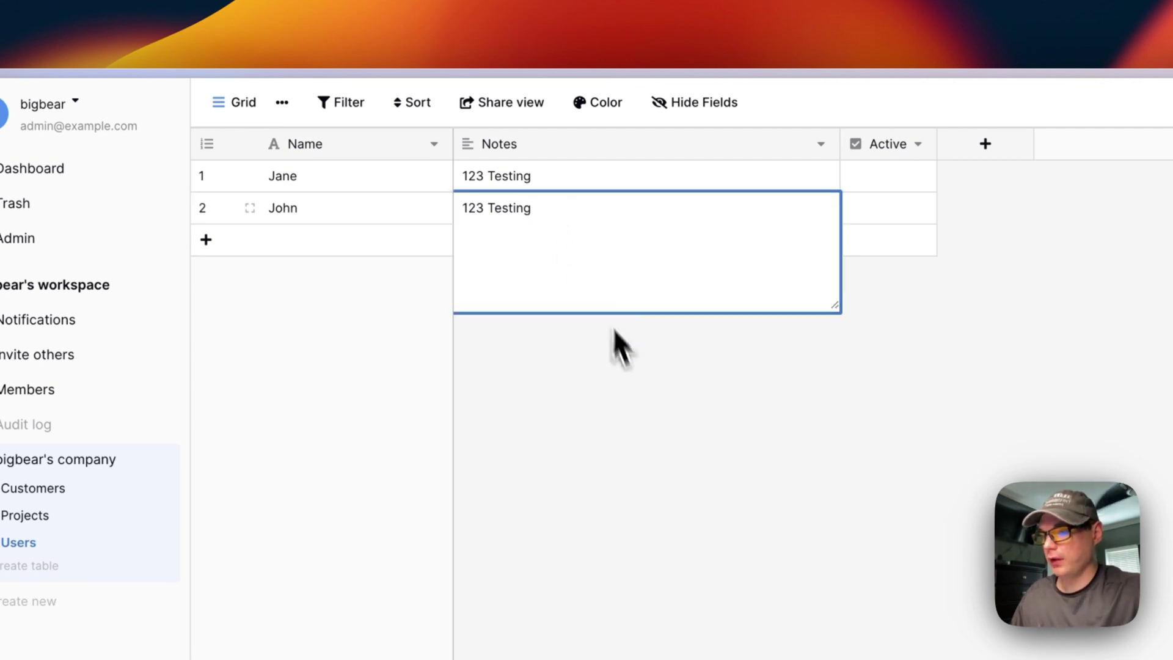
left_click(617, 346)
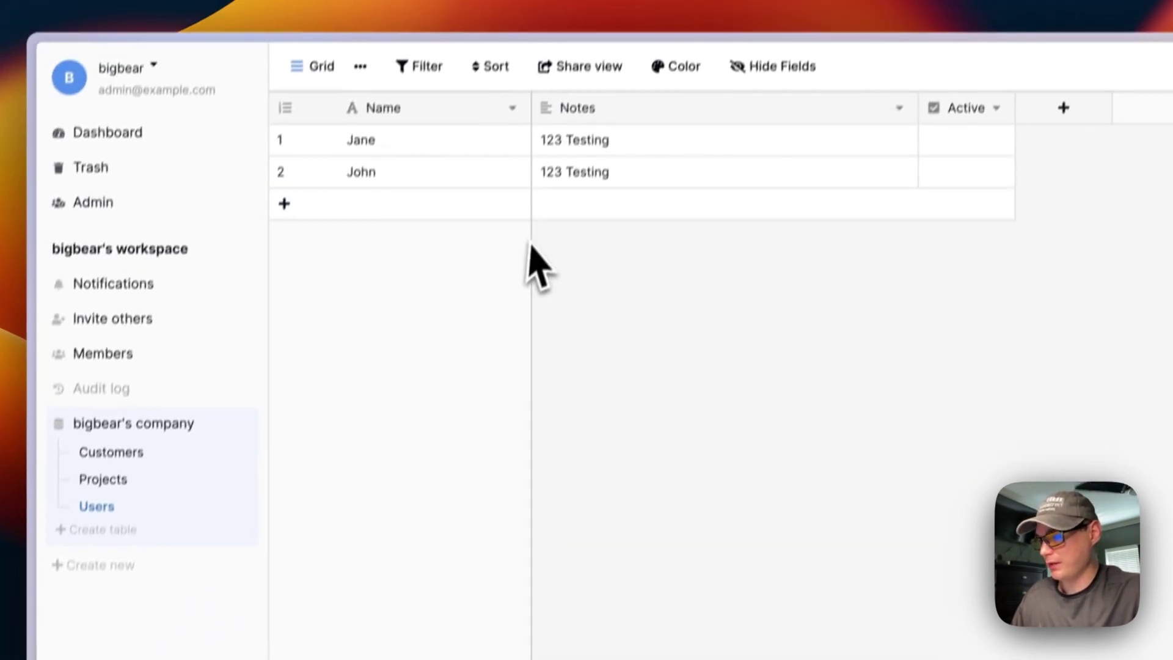
Step: From the dashboard, create a blank database called 'Testing Database' with its default table
left_click(107, 136)
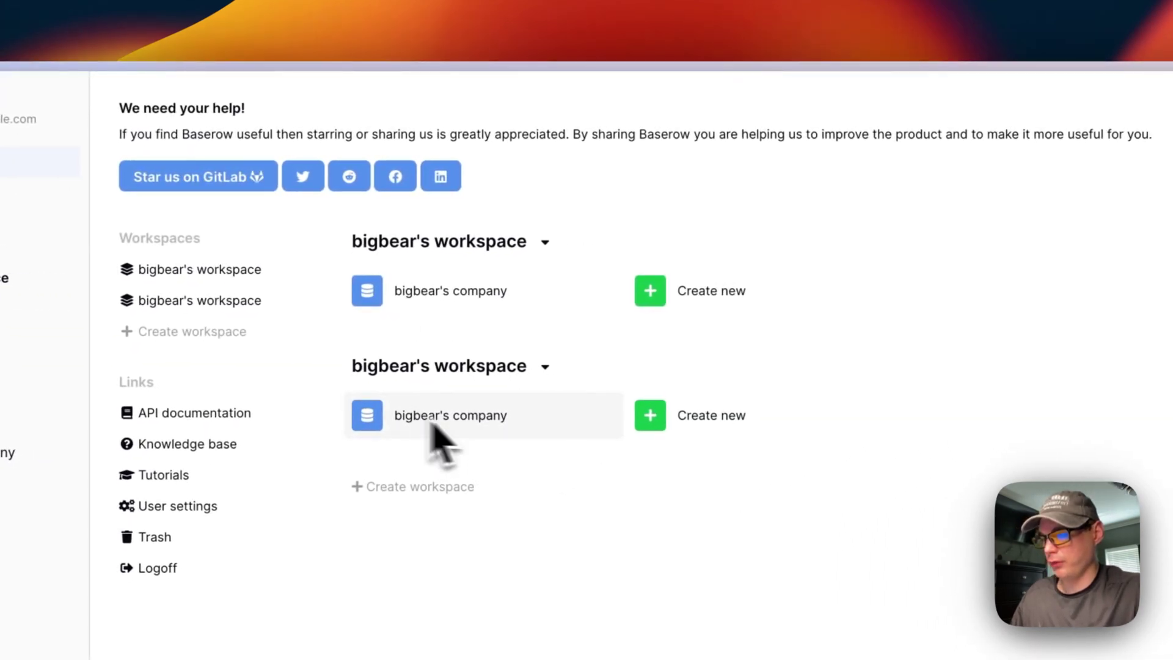
left_click(702, 415)
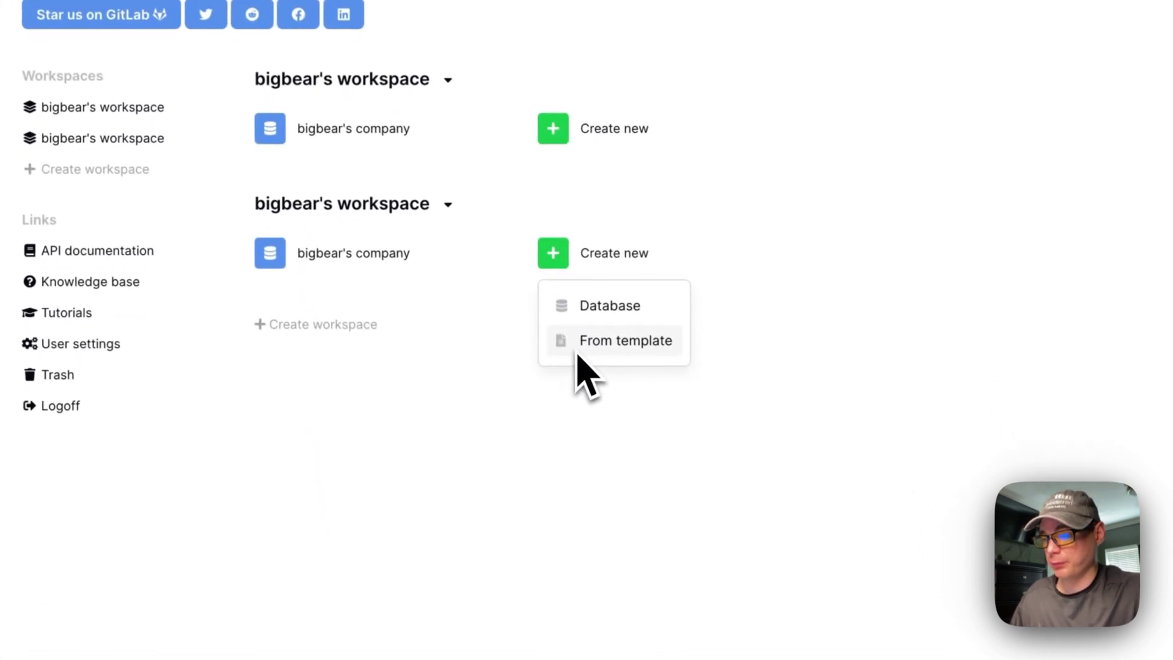
left_click(572, 309)
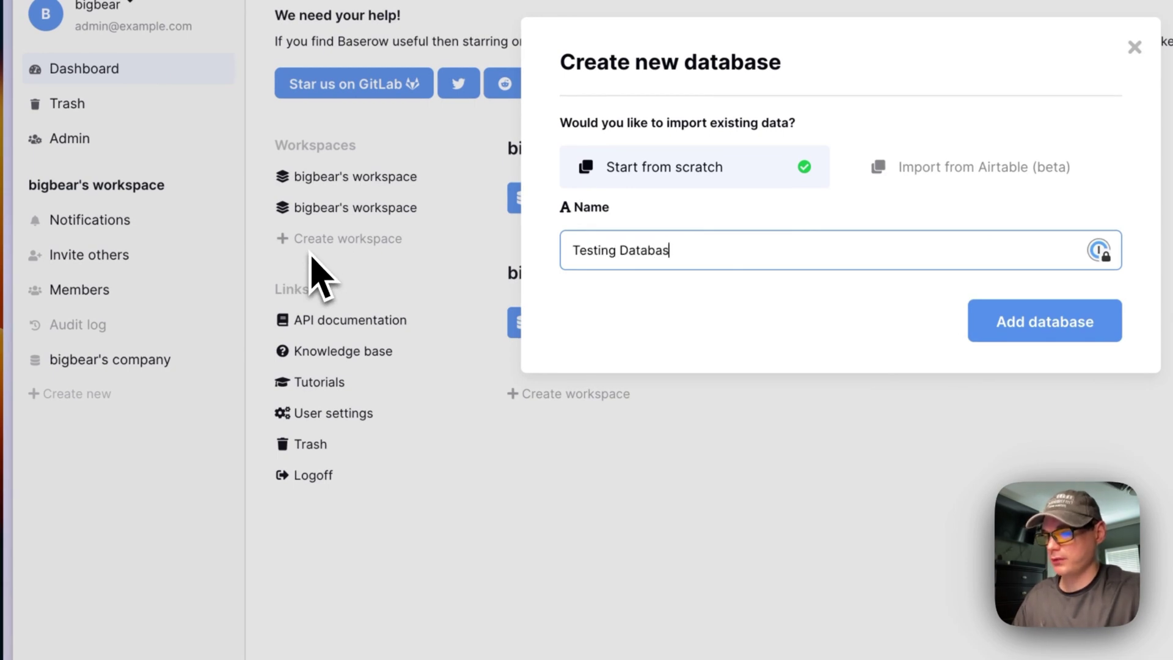
type("e")
left_click(986, 333)
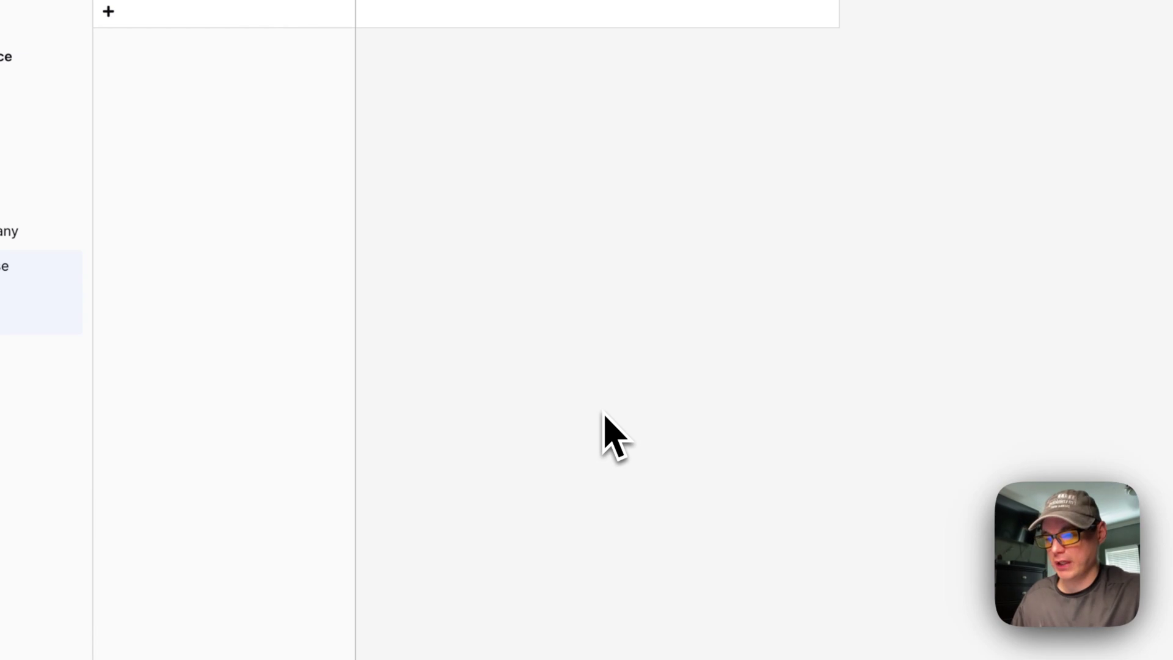
left_click(292, 39)
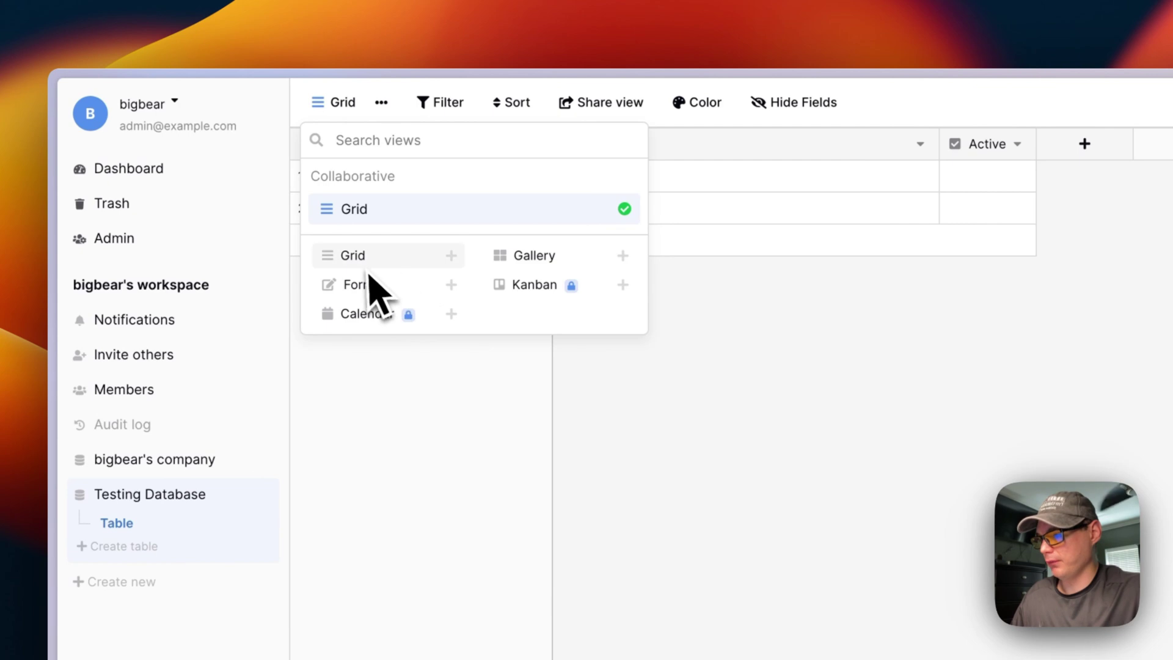
left_click(517, 258)
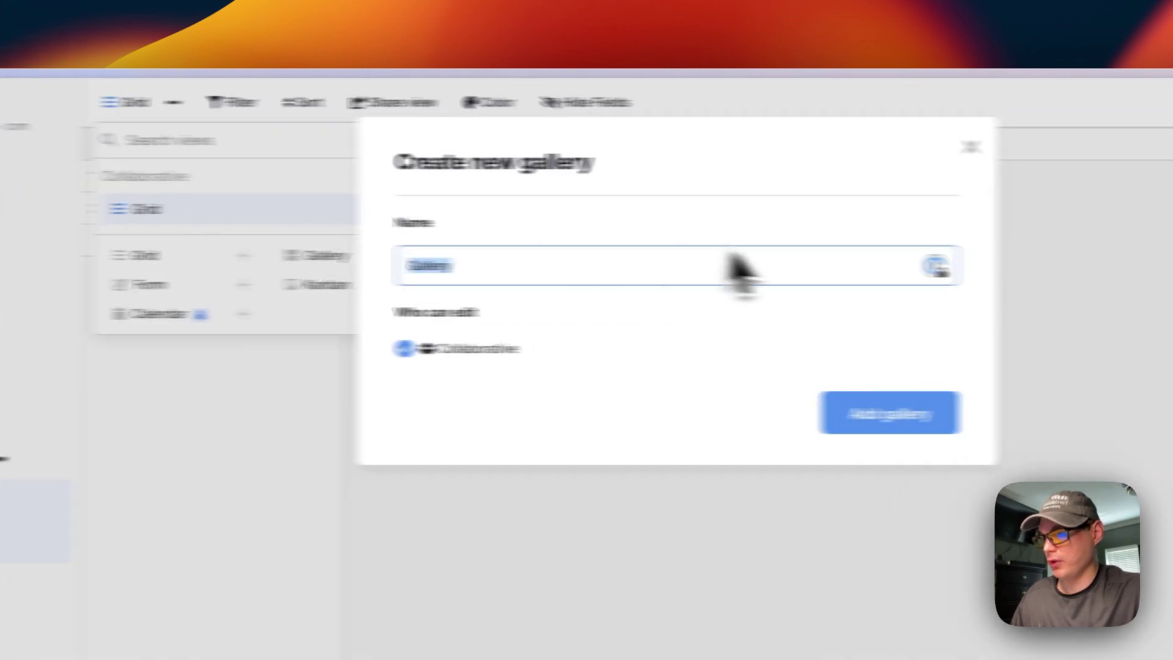
key("Escape")
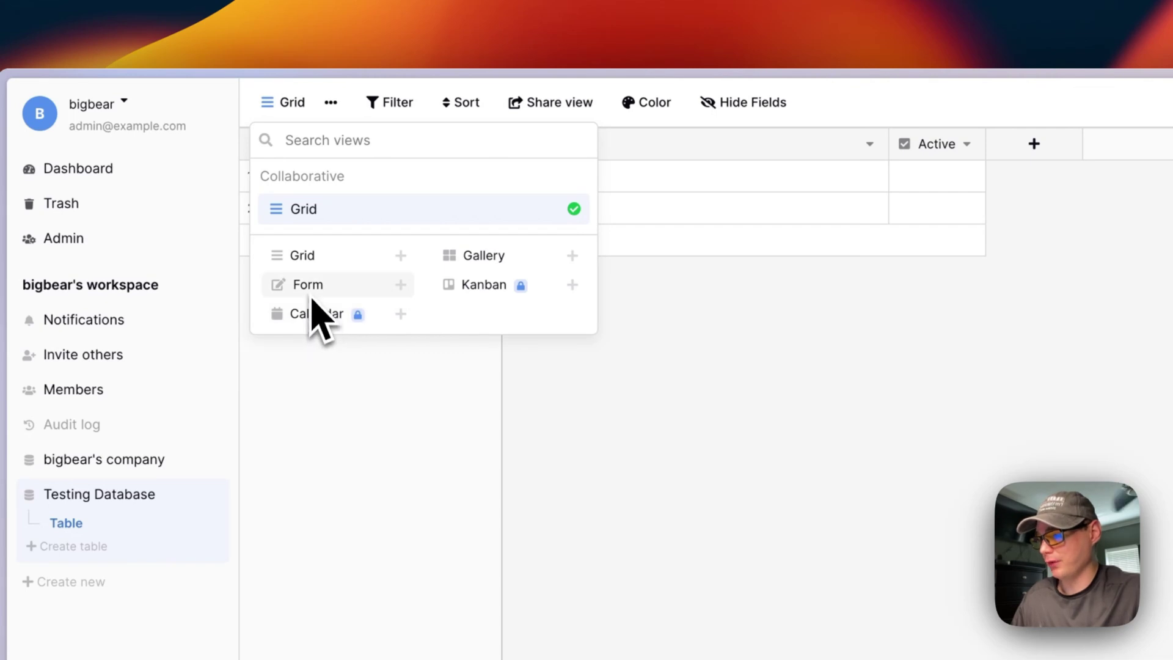
left_click(465, 483)
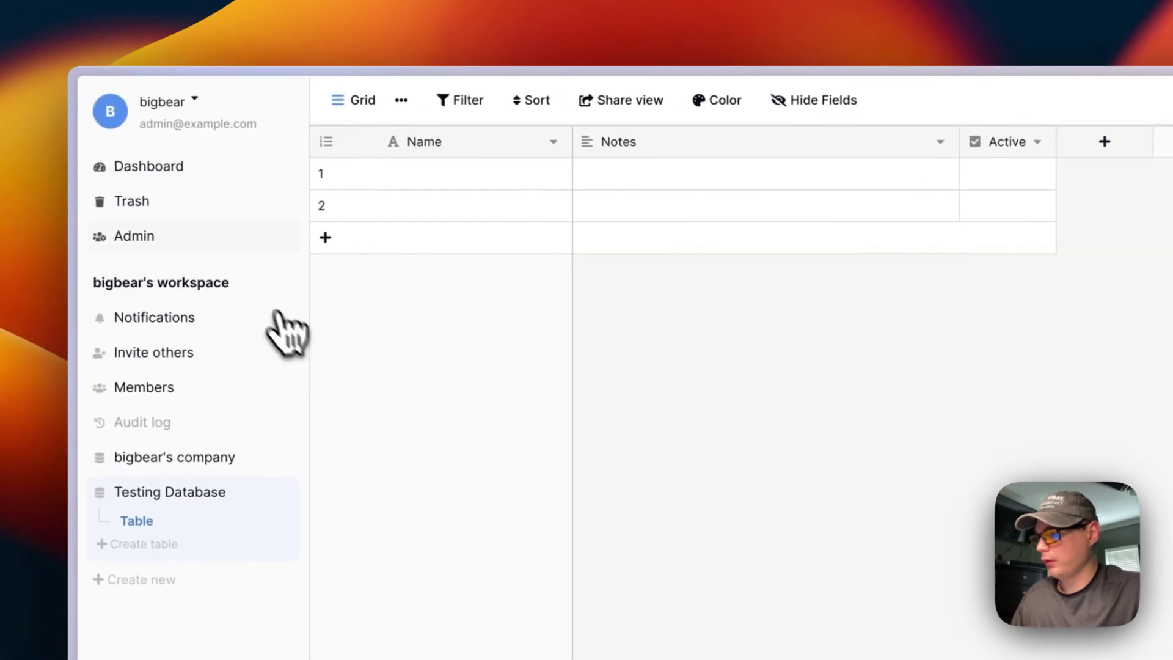
left_click(174, 176)
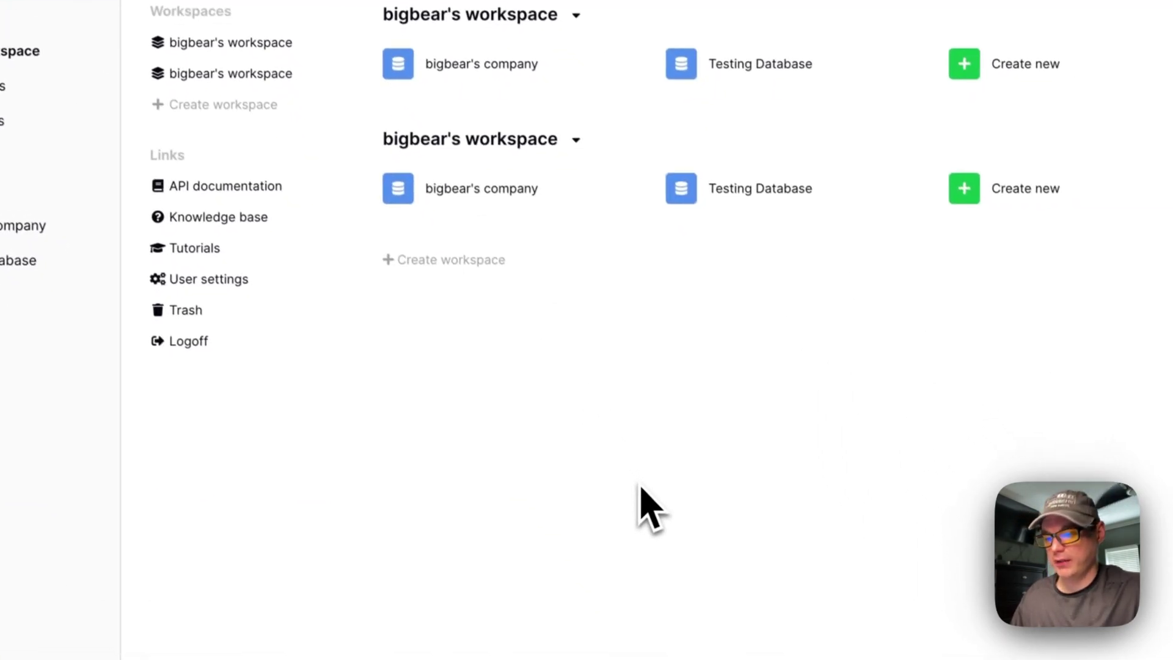